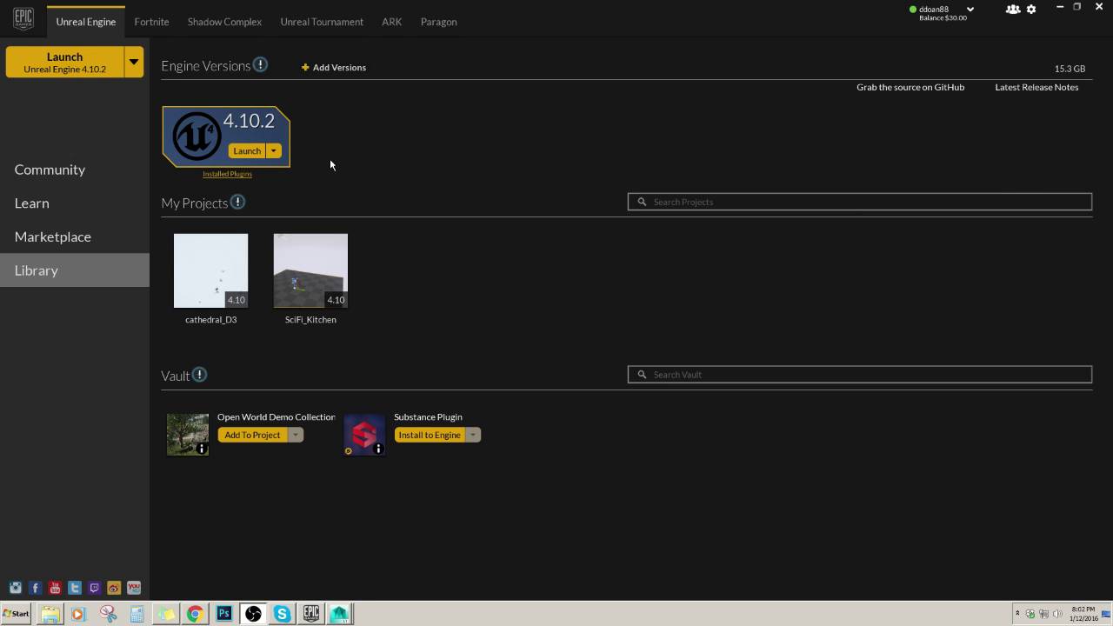
Launch Unreal Engine 4.10.2 and choose the Third Person Blueprint template for a new project
click(67, 71)
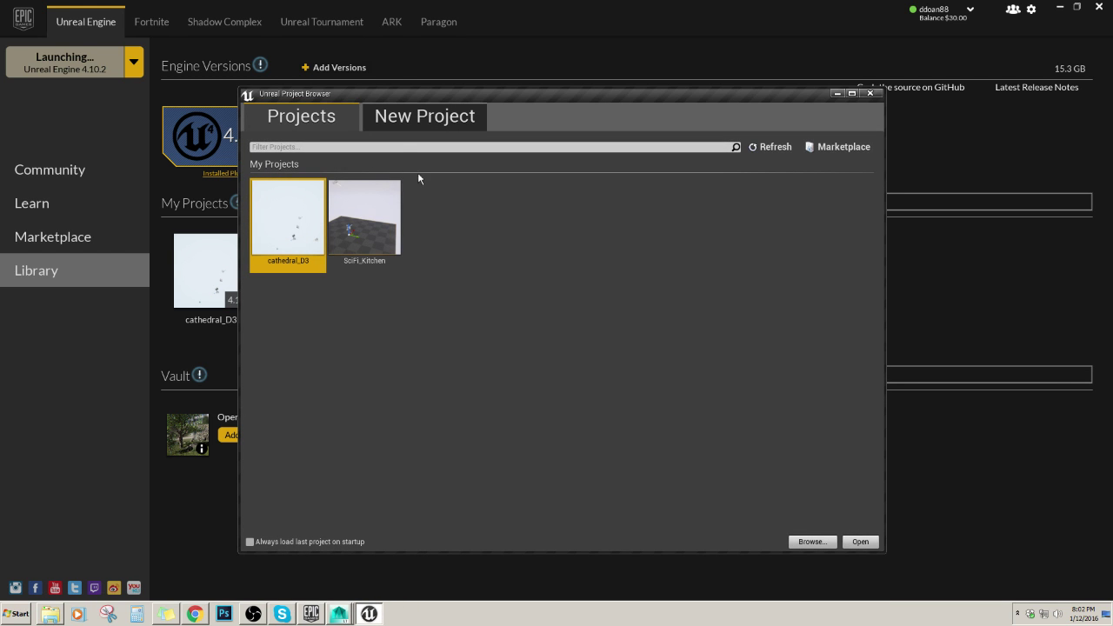
click(425, 122)
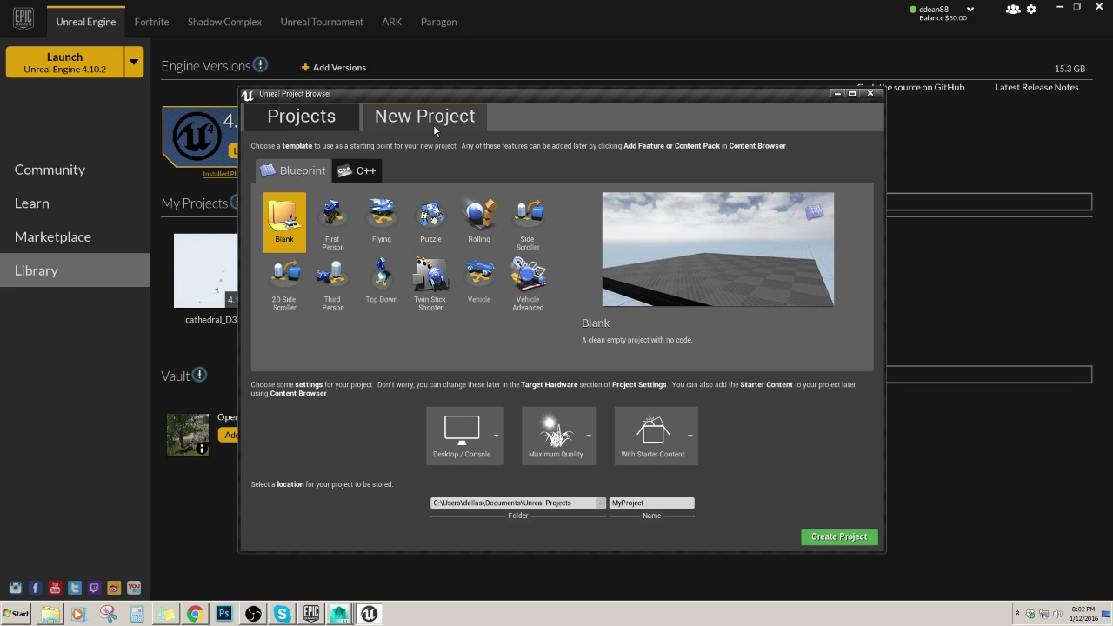
click(332, 280)
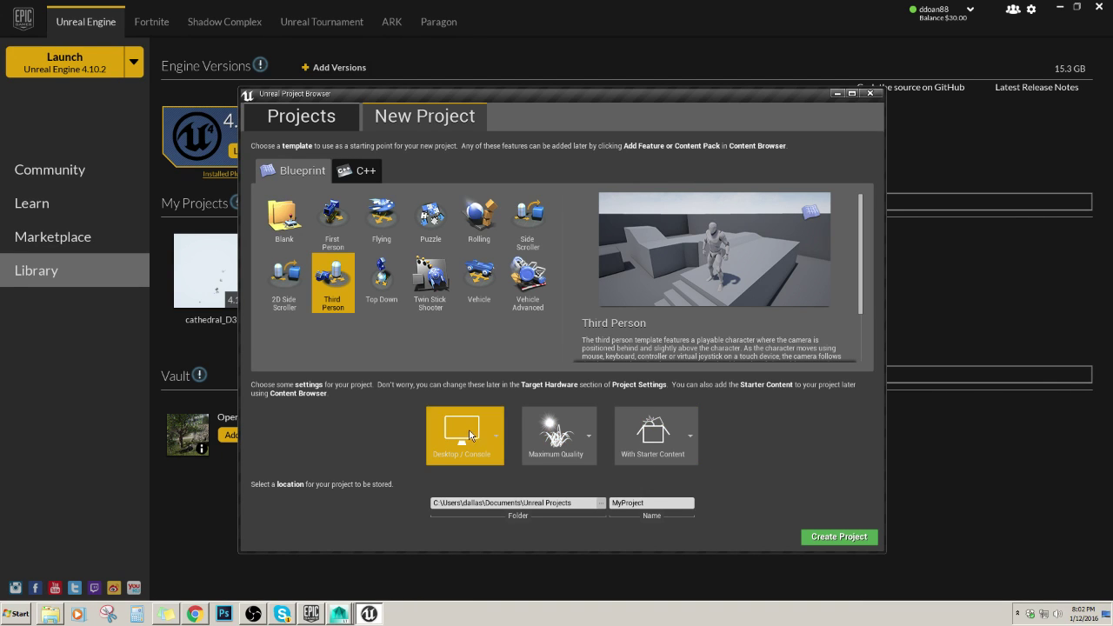
Rename the new project from MyProject to characterScale and create it
click(671, 503)
key(ctrl+a)
key(BackSpace)
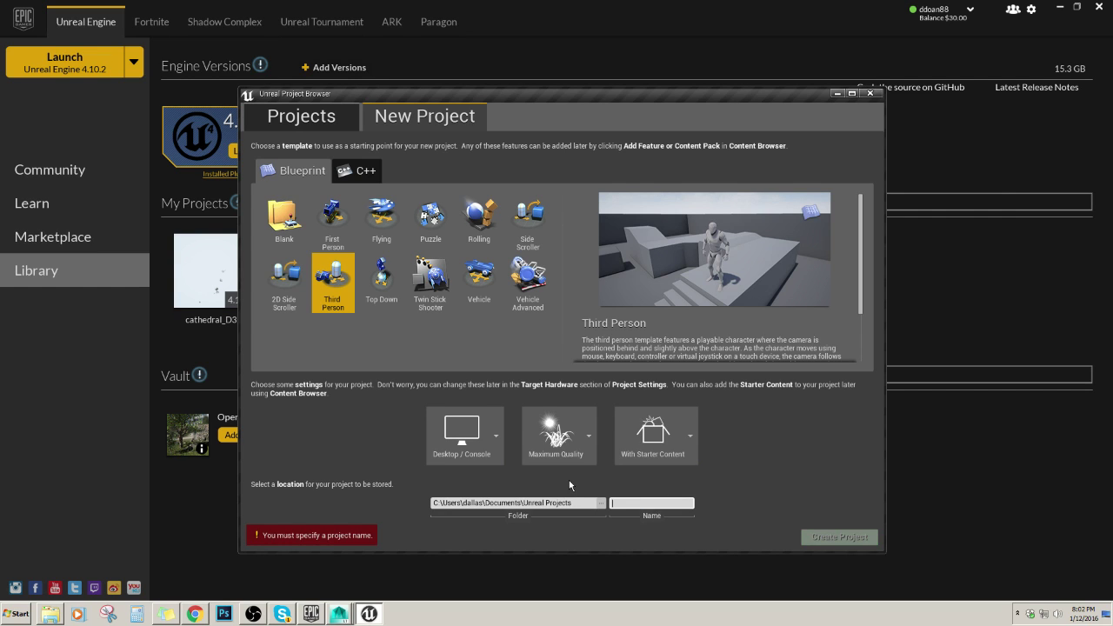
text(characterTest)
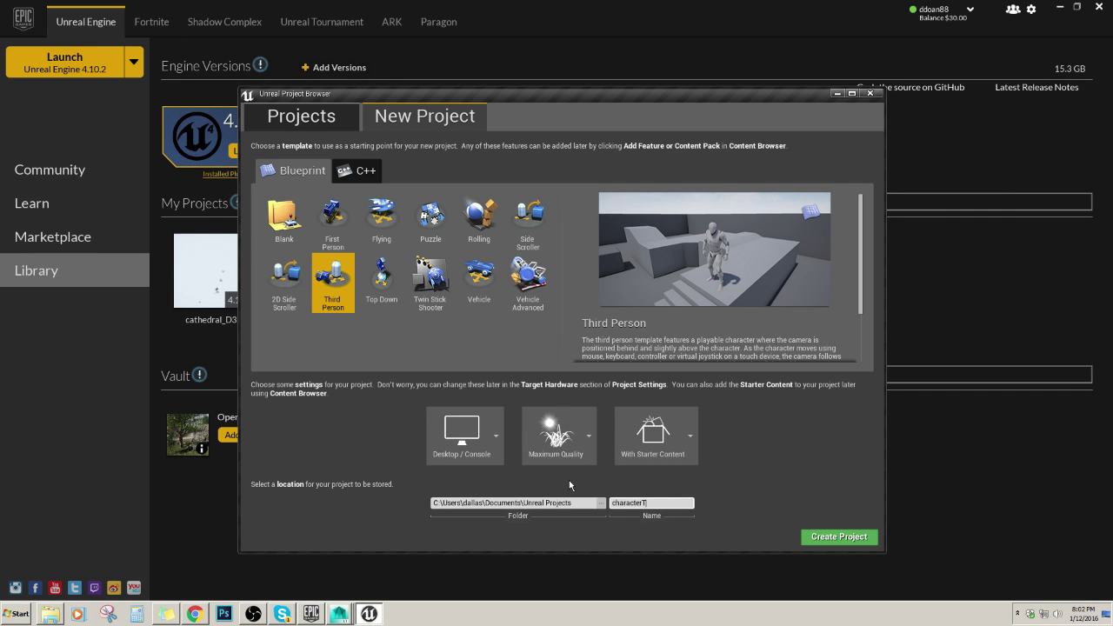
key(BackSpace)
key(BackSpace)
key(BackSpace)
key(BackSpace)
text(Scale)
click(820, 538)
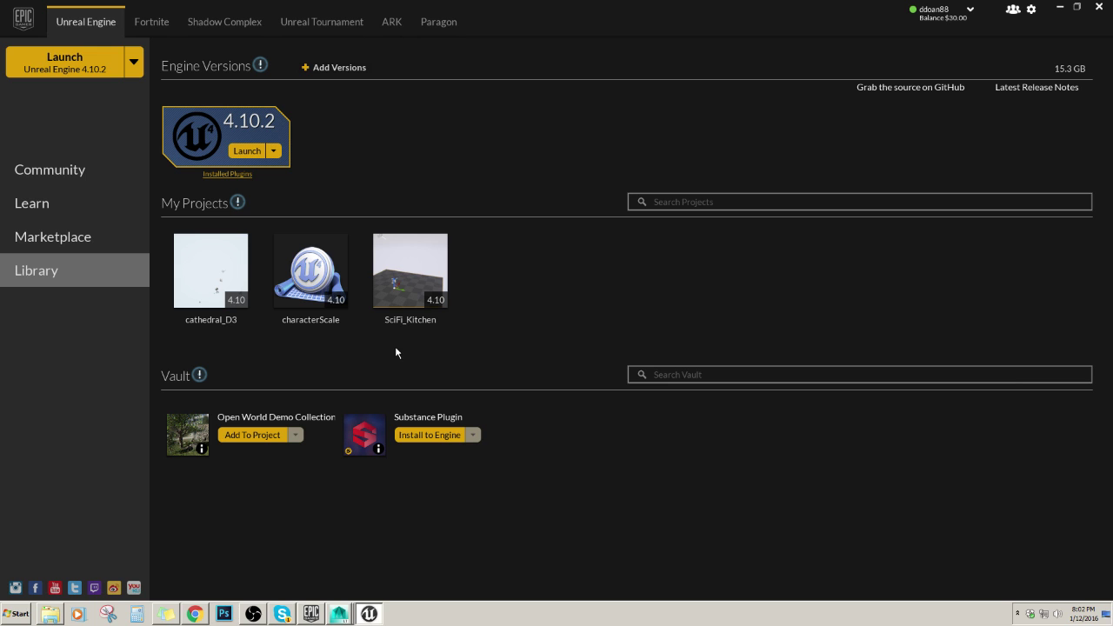
Select the ThirdPersonCharacter mannequin in the level and orbit to its side
click(338, 614)
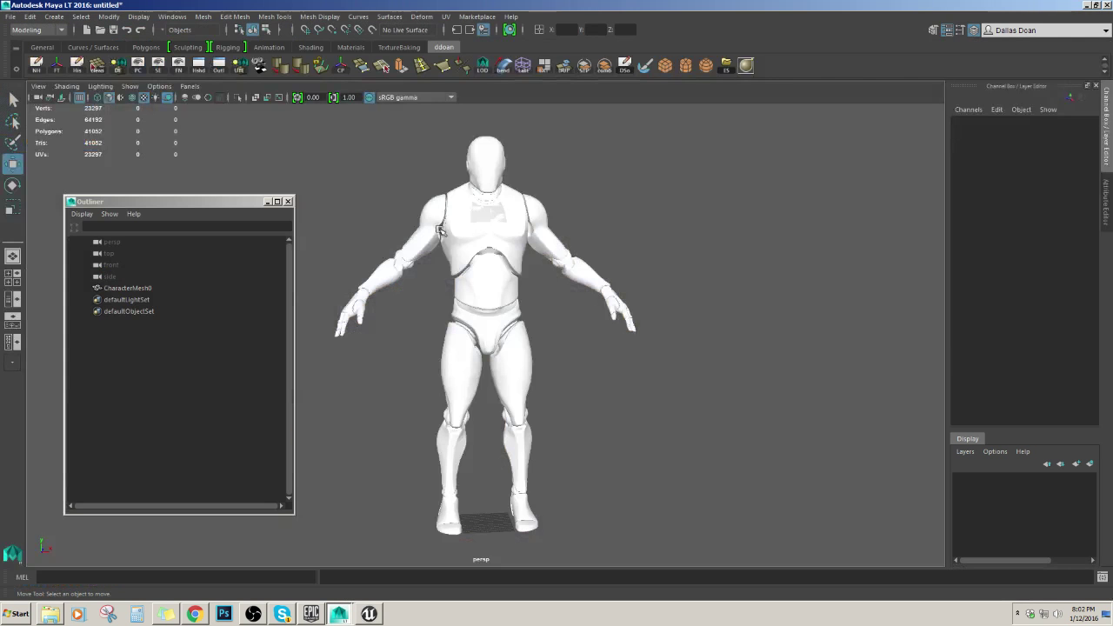
drag(348, 166, 581, 359)
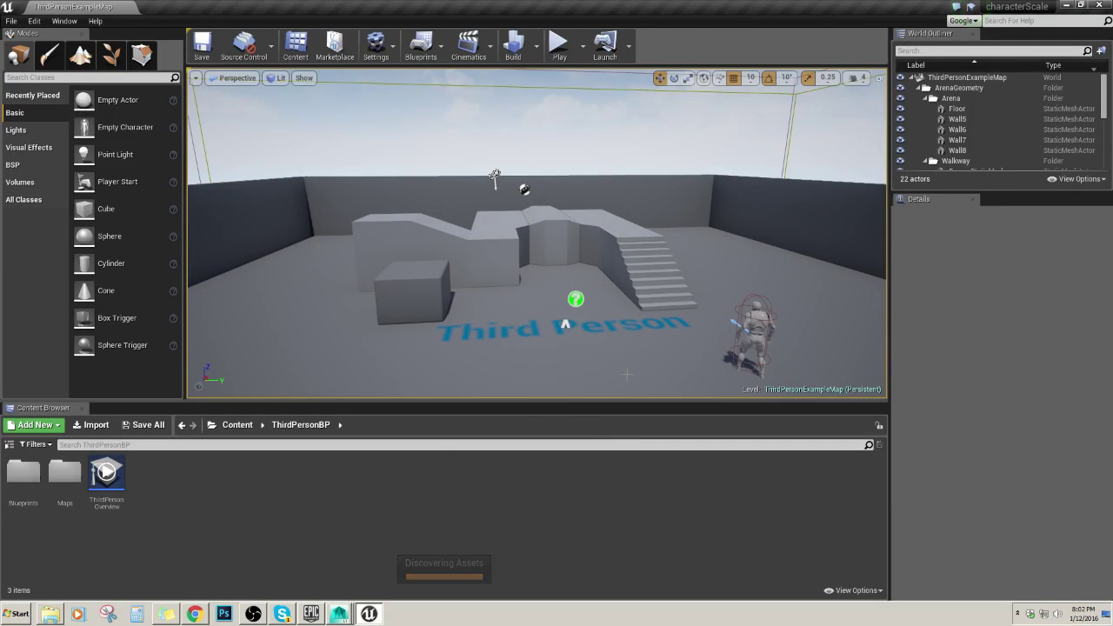
right_drag(574, 299, 846, 219)
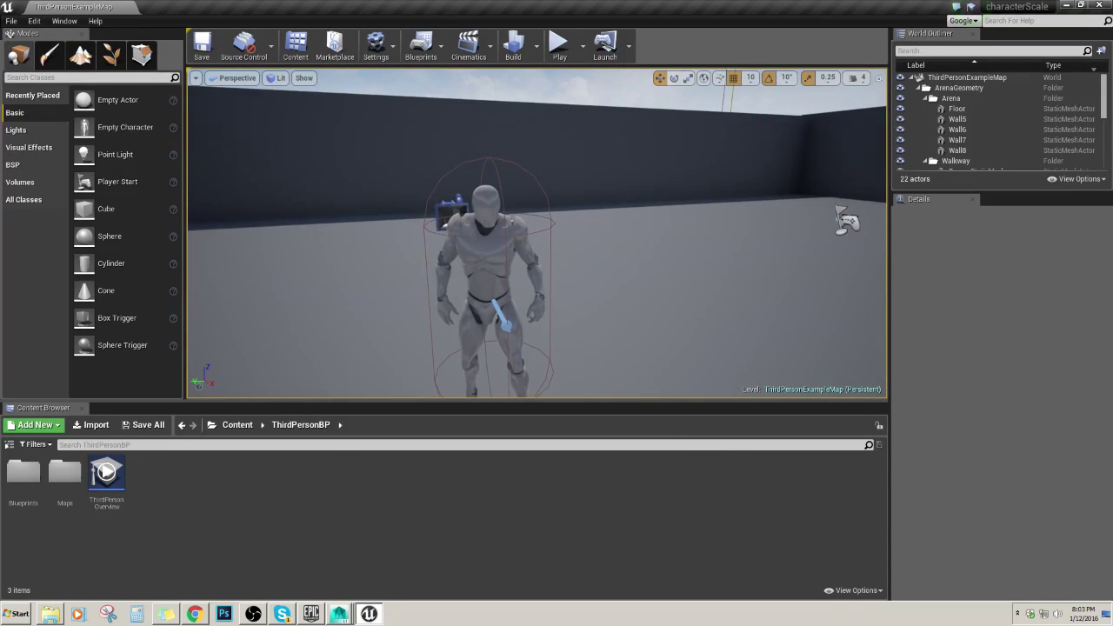
click(483, 265)
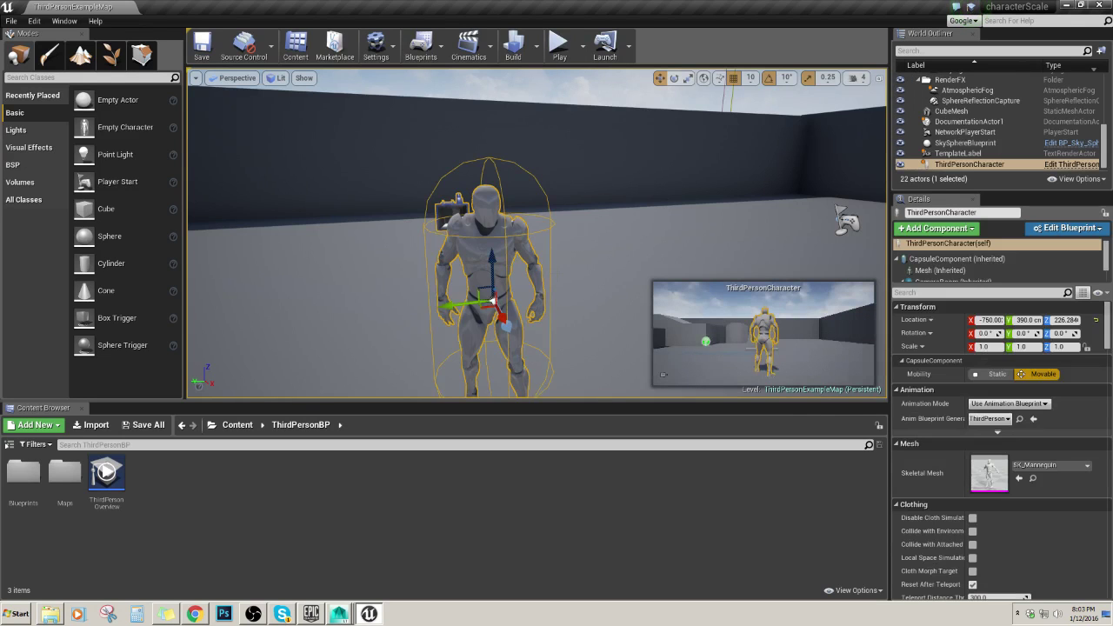
mouse_move(484, 264)
alt+mouse_down()
mouse_move(528, 268)
mouse_move(494, 257)
alt+mouse_up()
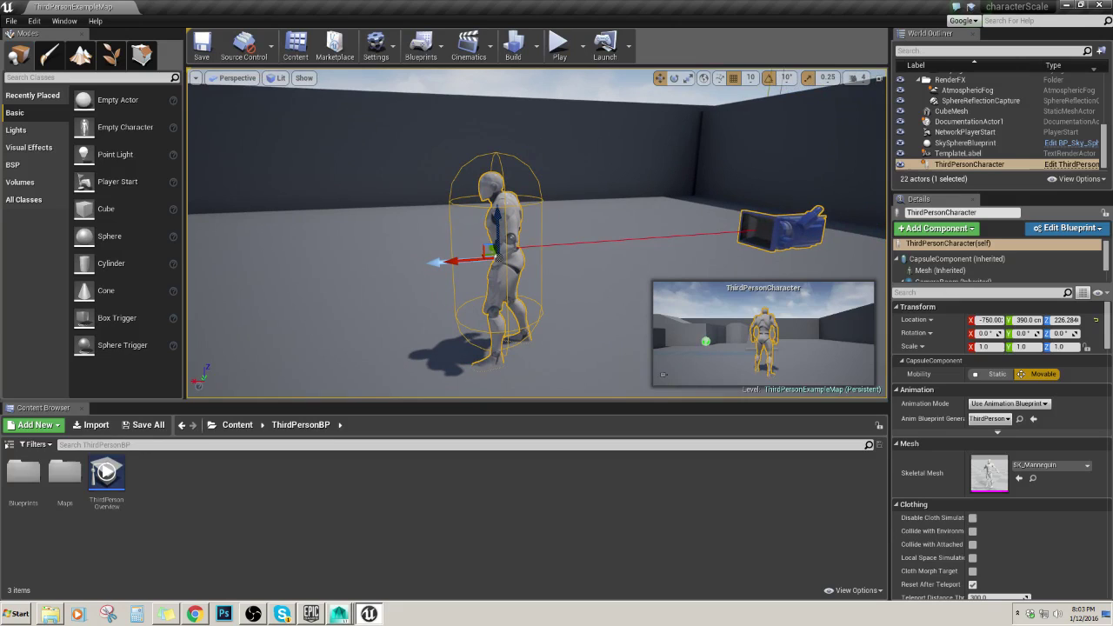
Export the selected character to the Desktop as characterScale.fbx
click(12, 21)
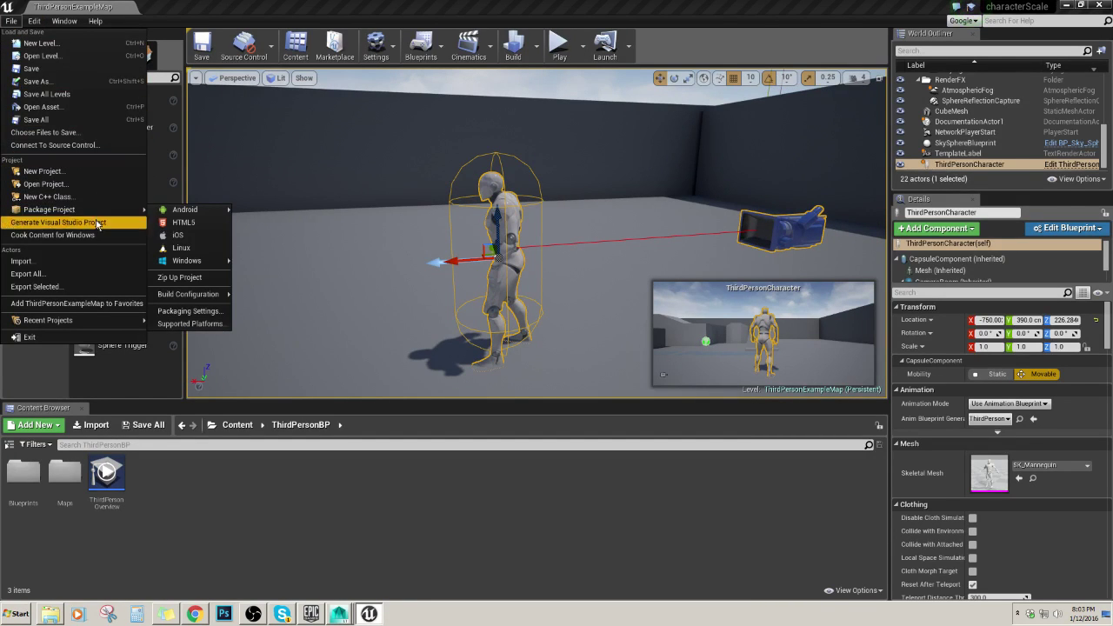
click(62, 288)
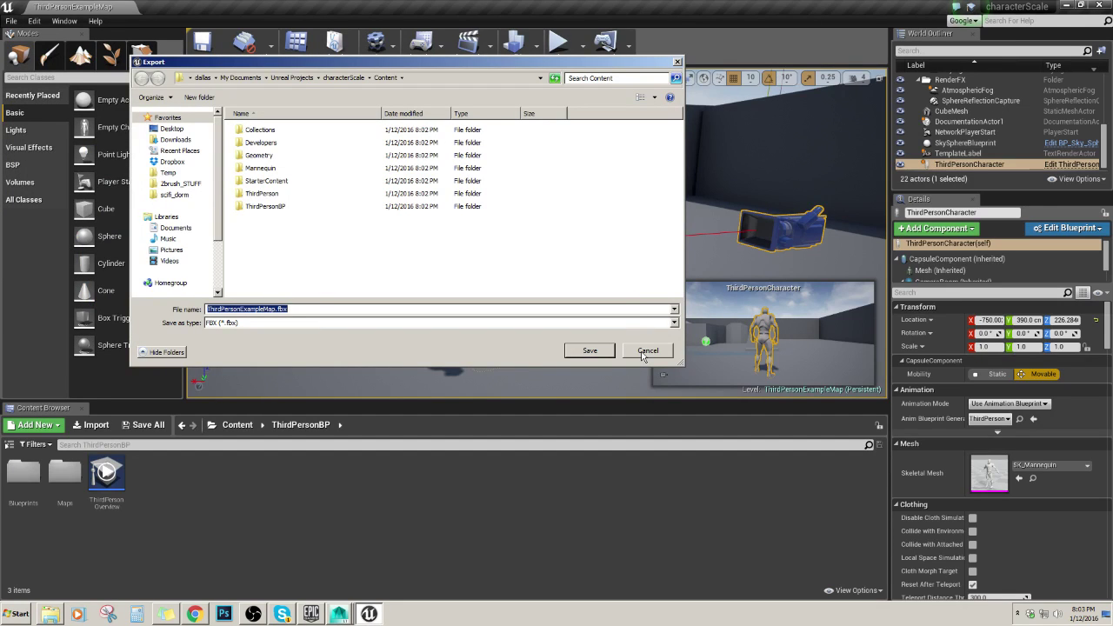
click(172, 129)
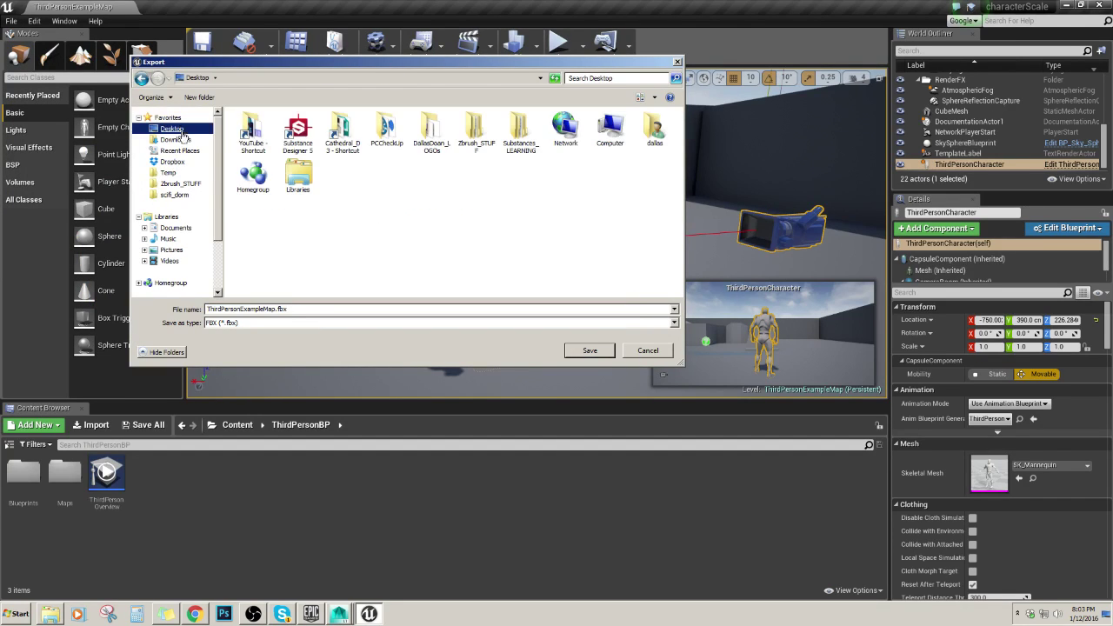
click(246, 306)
click(275, 309)
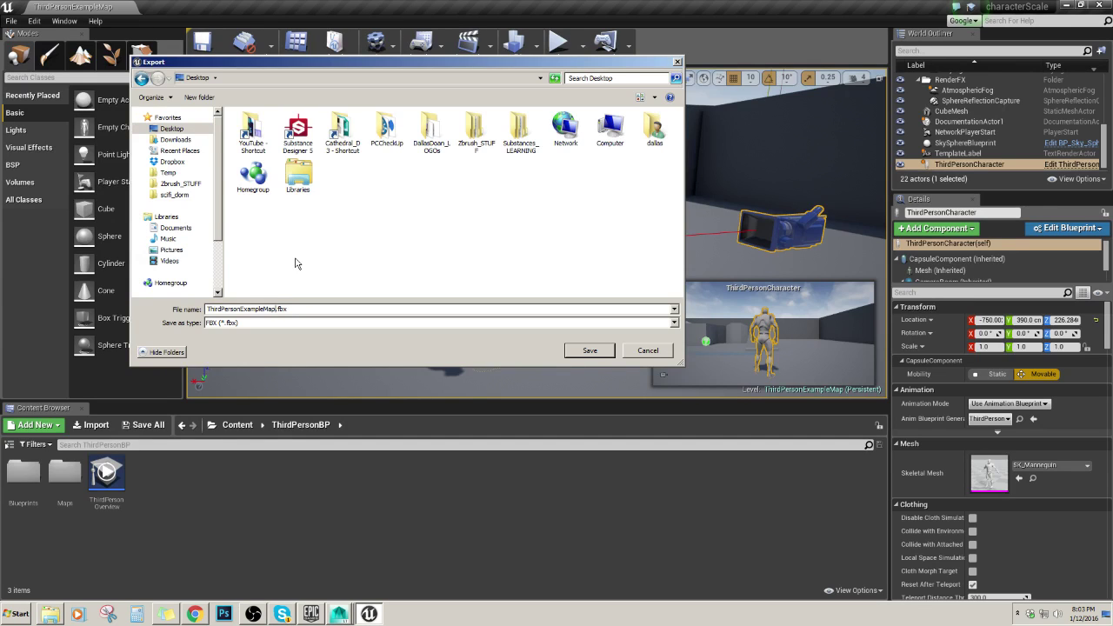
key(shift+Home)
key(BackSpace)
text(ch)
key(Return)
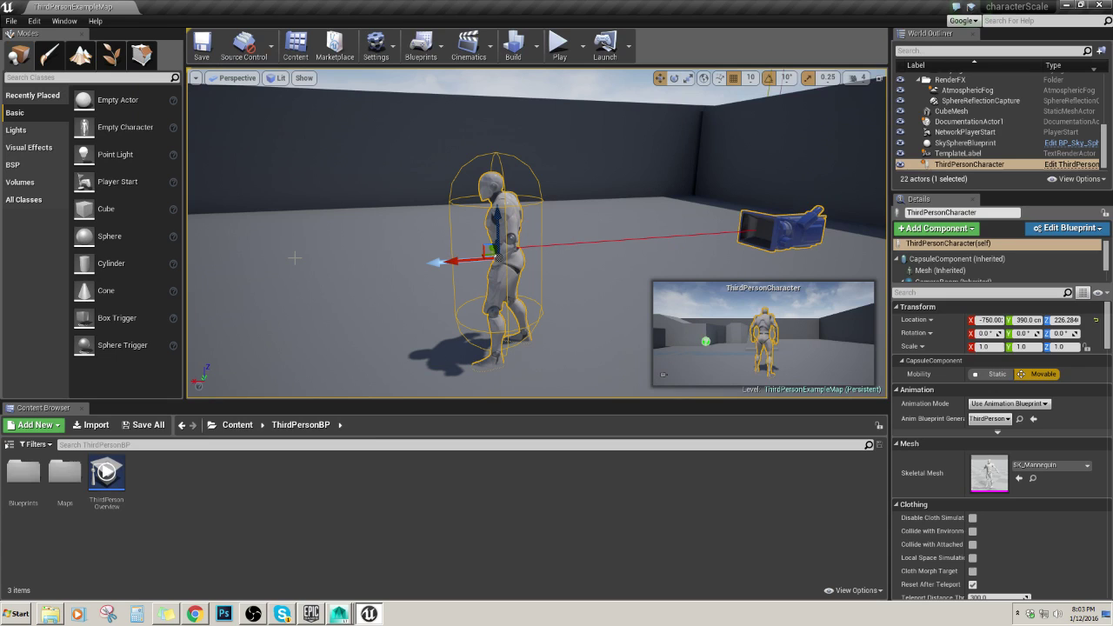
Delete the old CharacterMesh0 from the Maya scene via the Outliner
click(339, 614)
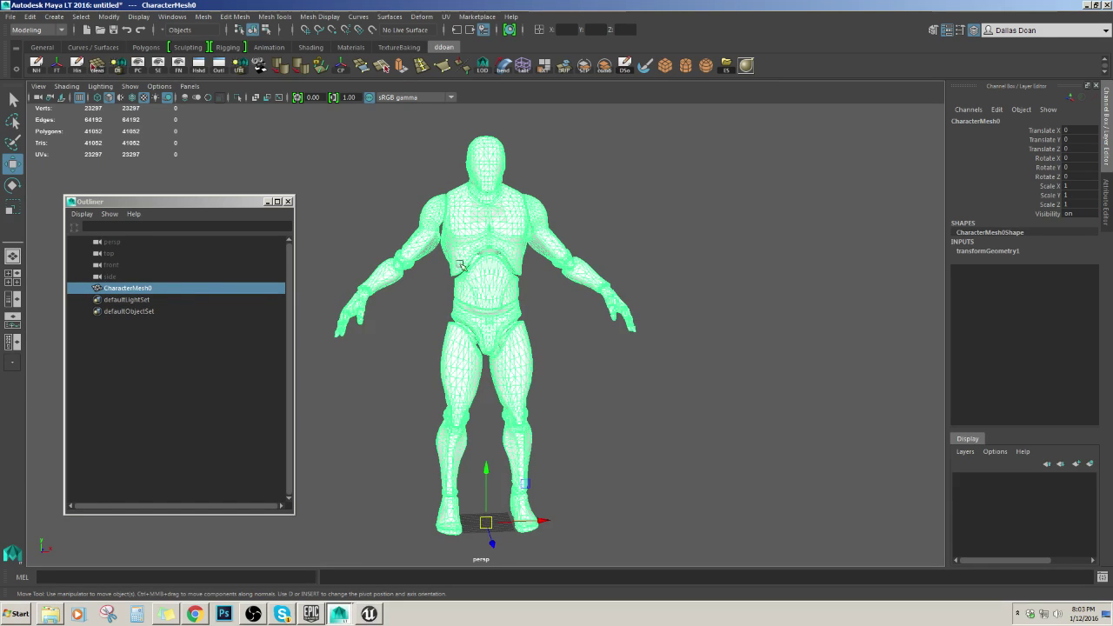
click(135, 291)
key(Delete)
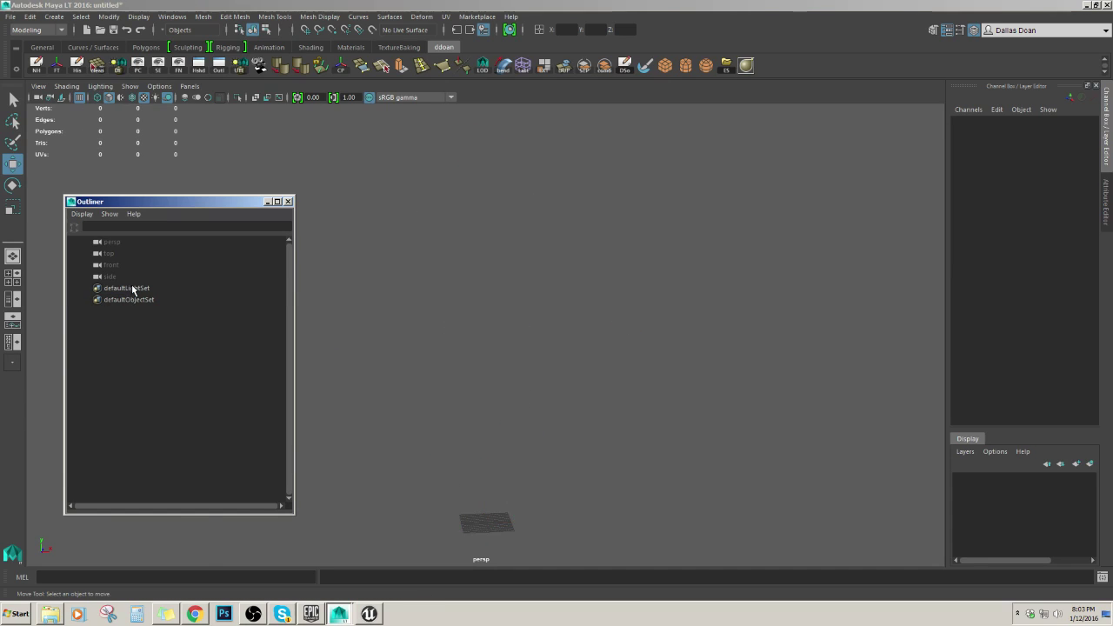
click(603, 236)
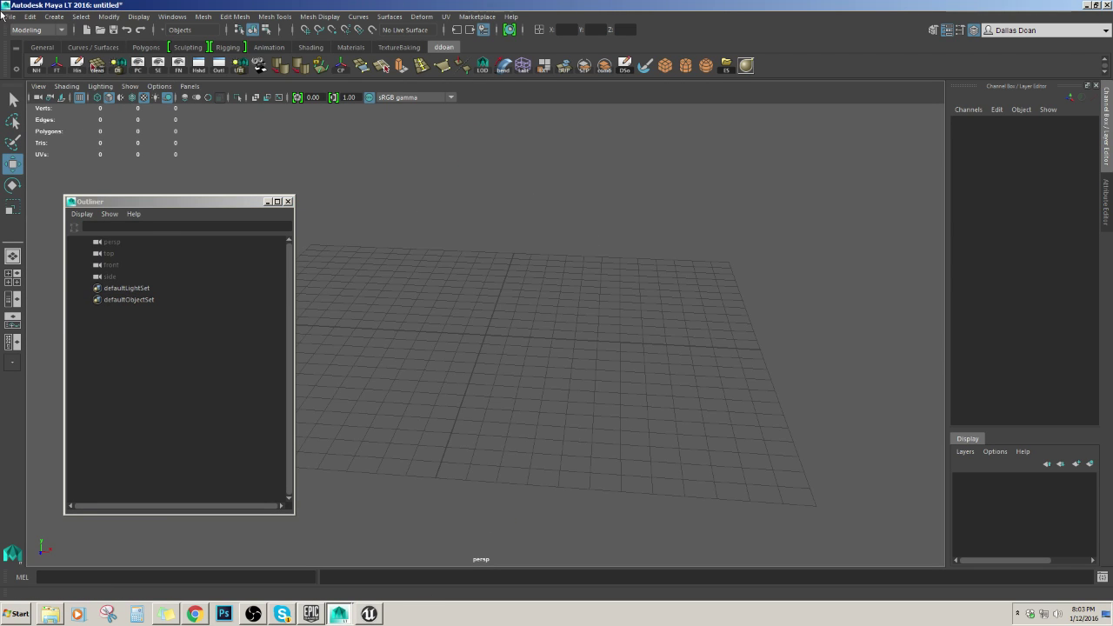
Start a new scene, discarding the unsaved changes
click(11, 17)
click(39, 35)
click(559, 309)
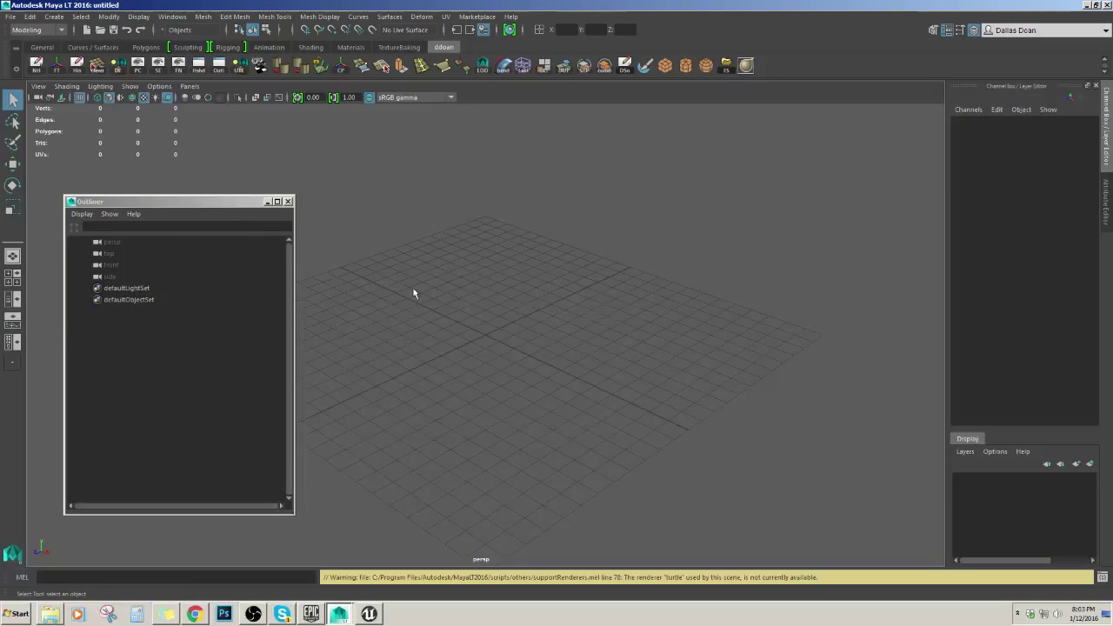
Import characterScale.fbx from the Desktop into the empty Maya scene
click(268, 201)
click(11, 17)
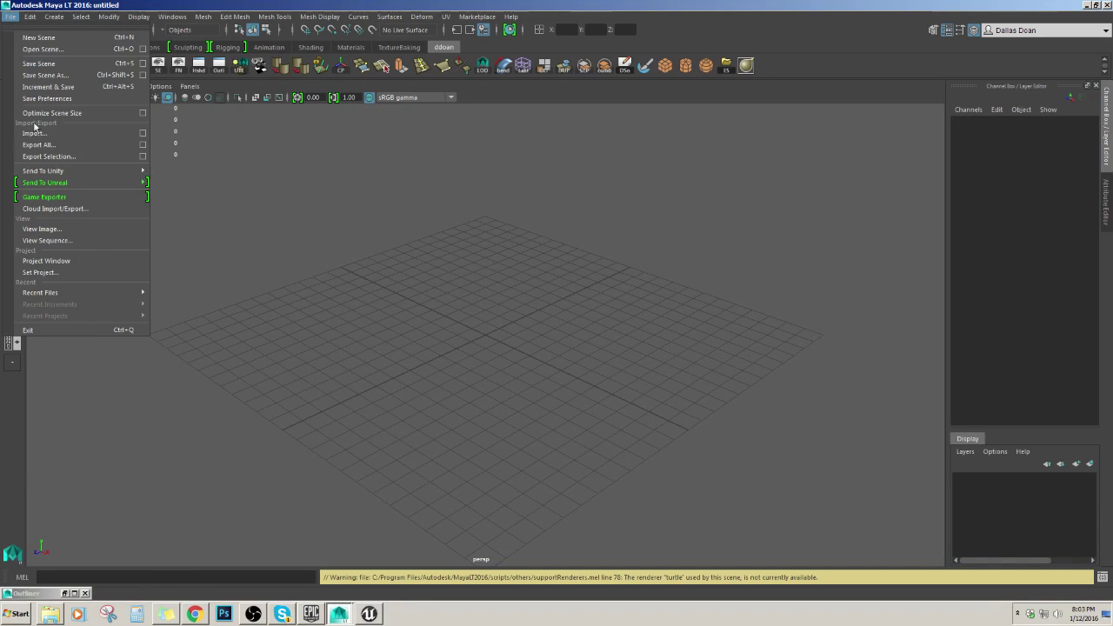
click(52, 130)
click(377, 232)
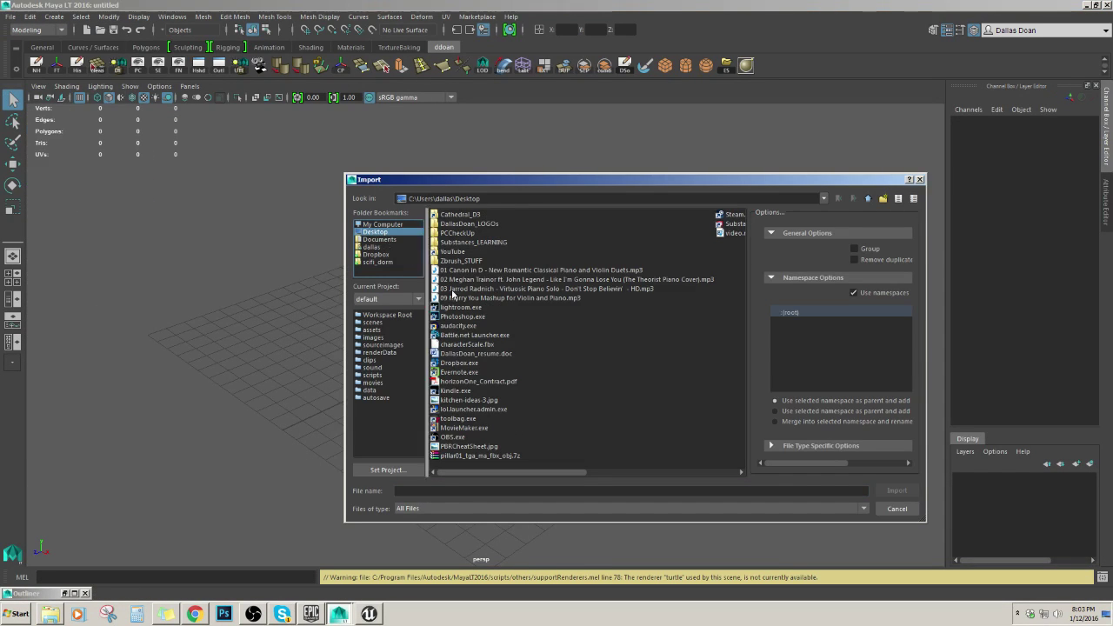
click(454, 347)
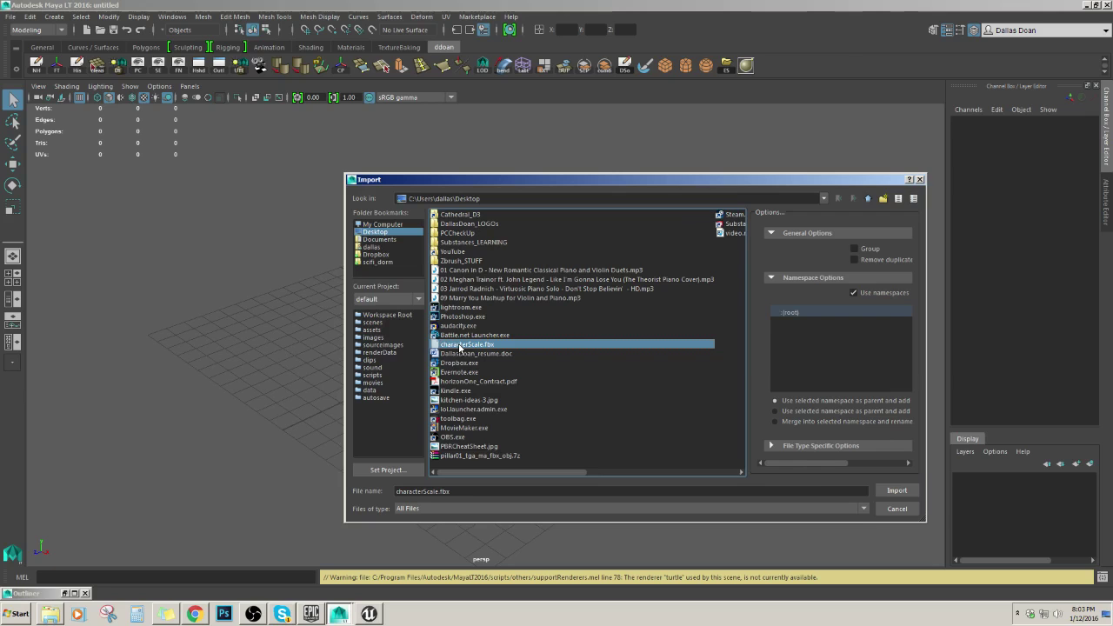
click(897, 490)
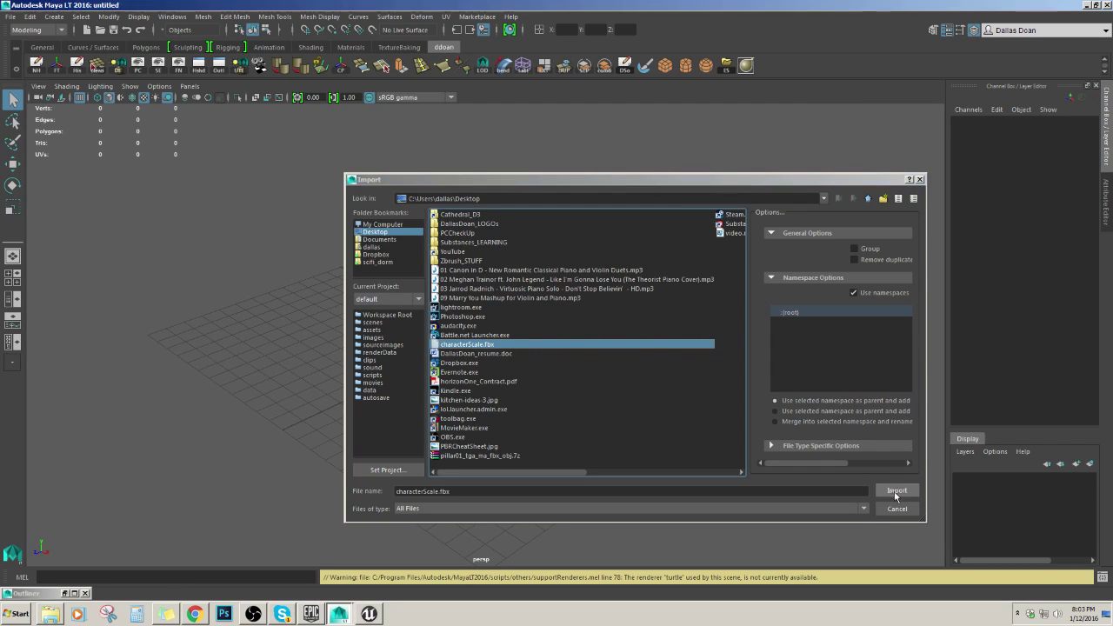
click(511, 324)
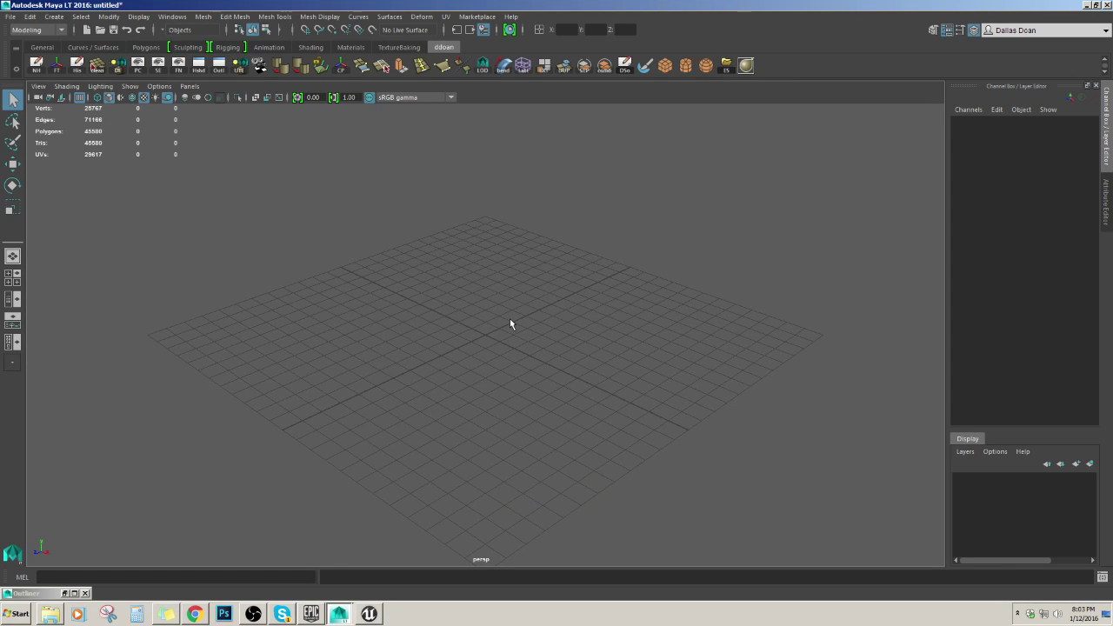
Delete the camera mesh StaticMeshComponent_4 and frame the remaining CharacterMesh0
key(a)
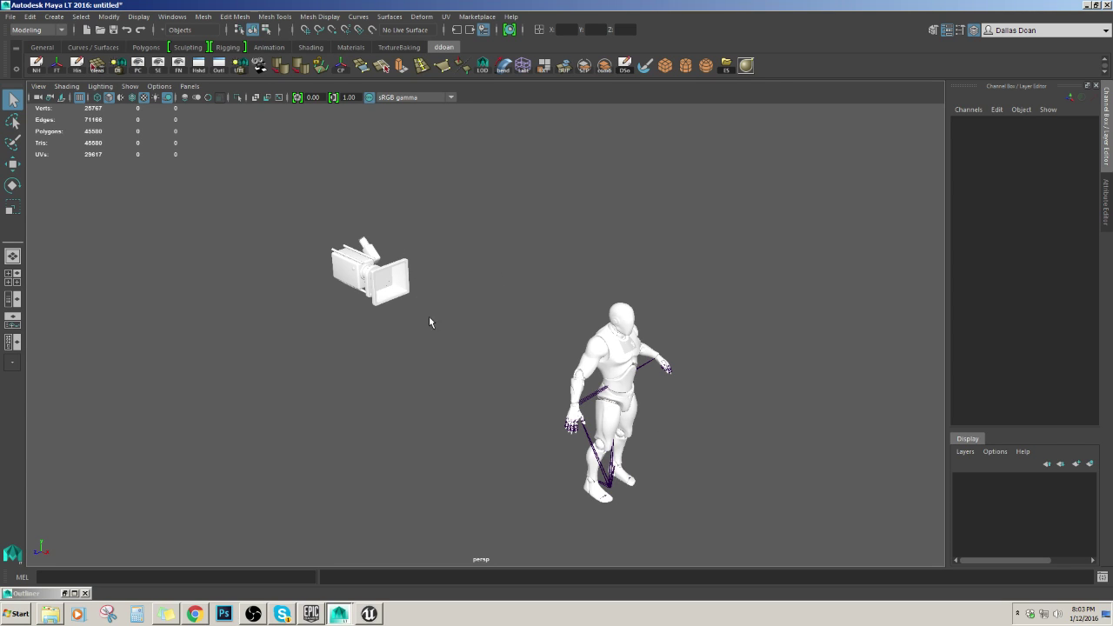
drag(328, 211, 424, 340)
drag(305, 232, 418, 317)
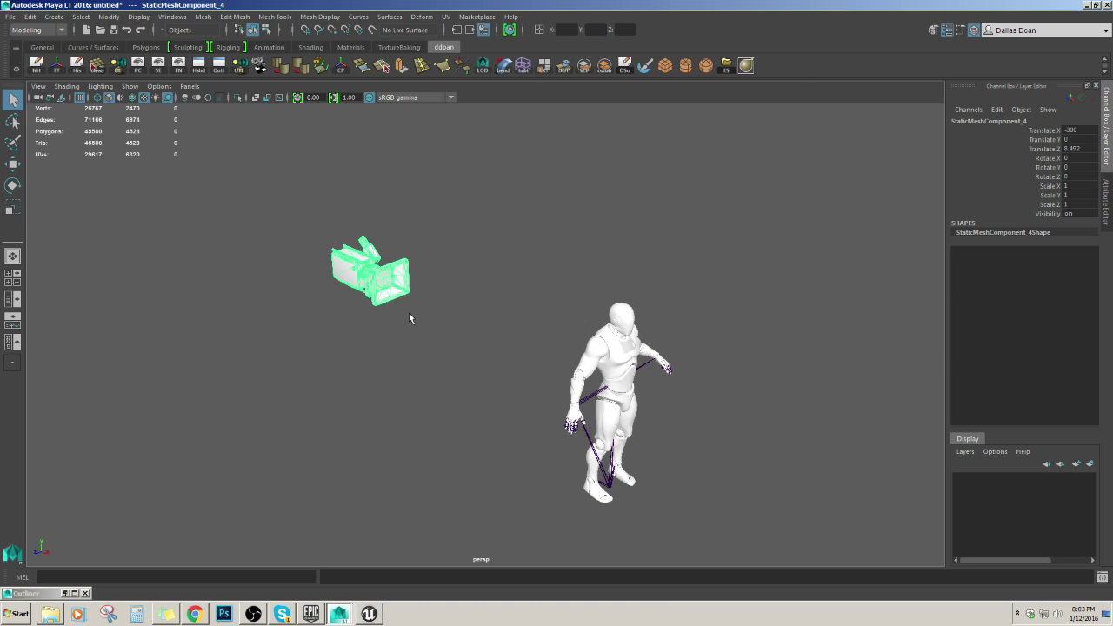
key(Delete)
click(588, 363)
key(f)
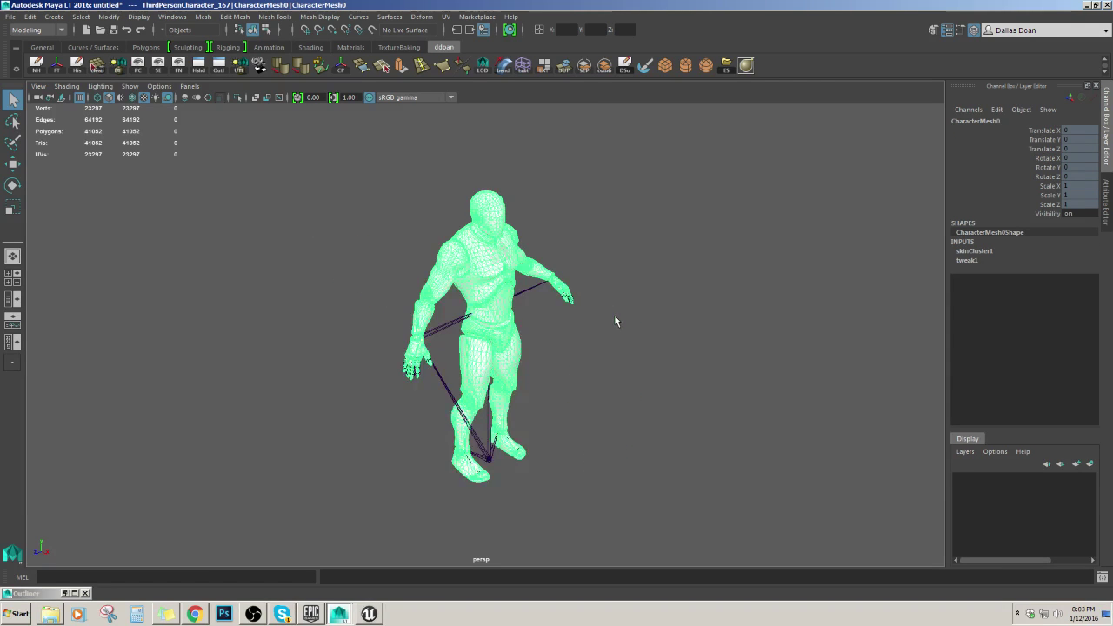
key(w)
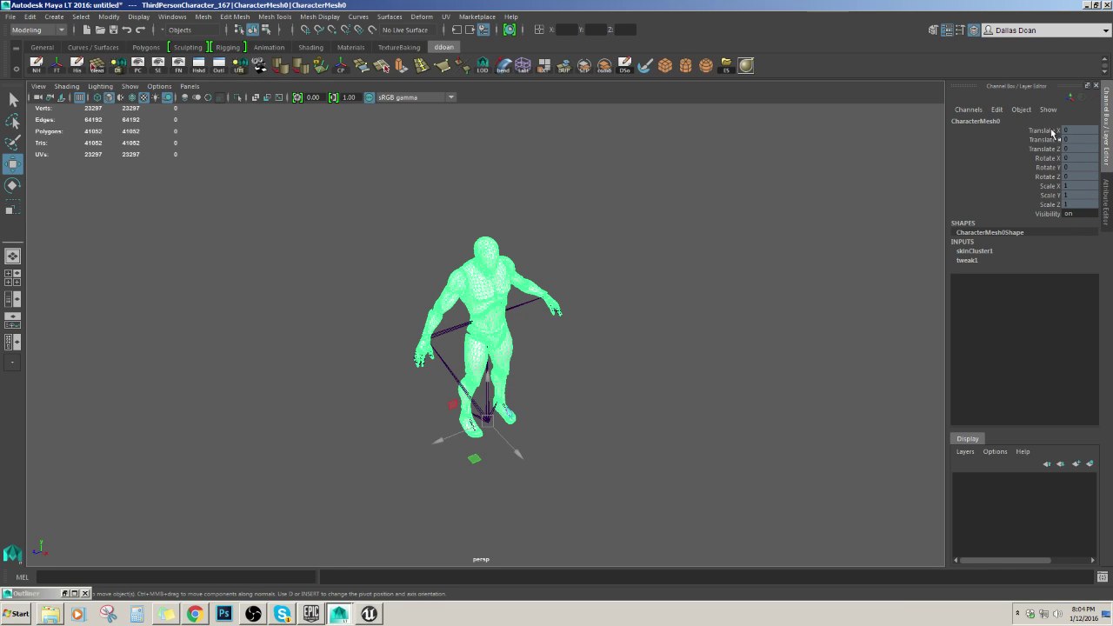
Unlock CharacterMesh0's translate, rotate and scale channels in the Channel Box
drag(1052, 131, 1056, 206)
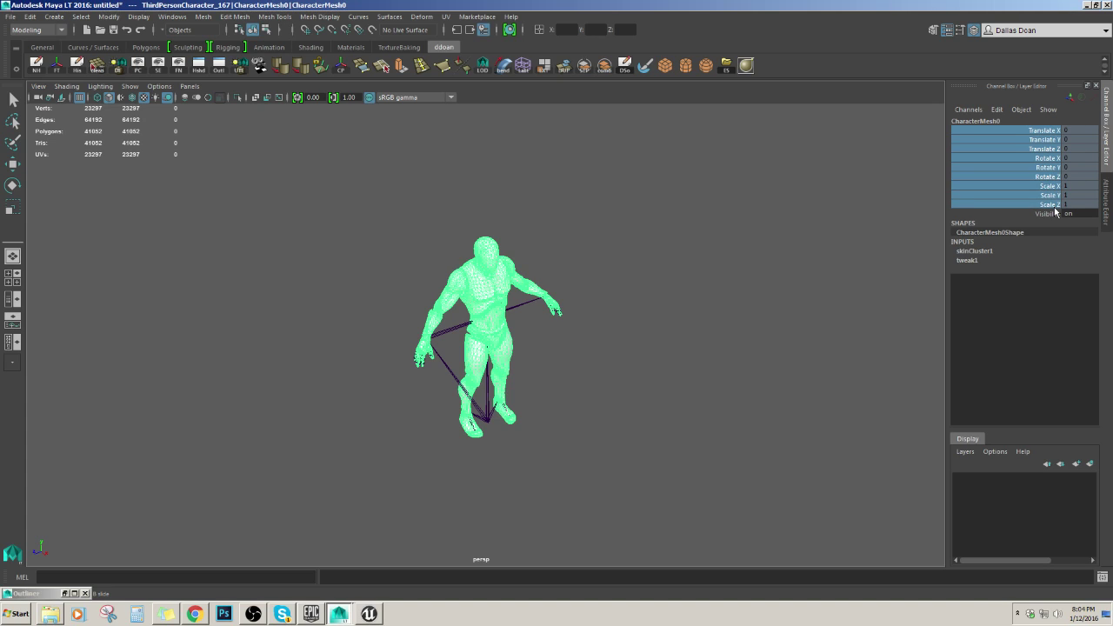
drag(1041, 131, 1054, 204)
right_click(1045, 156)
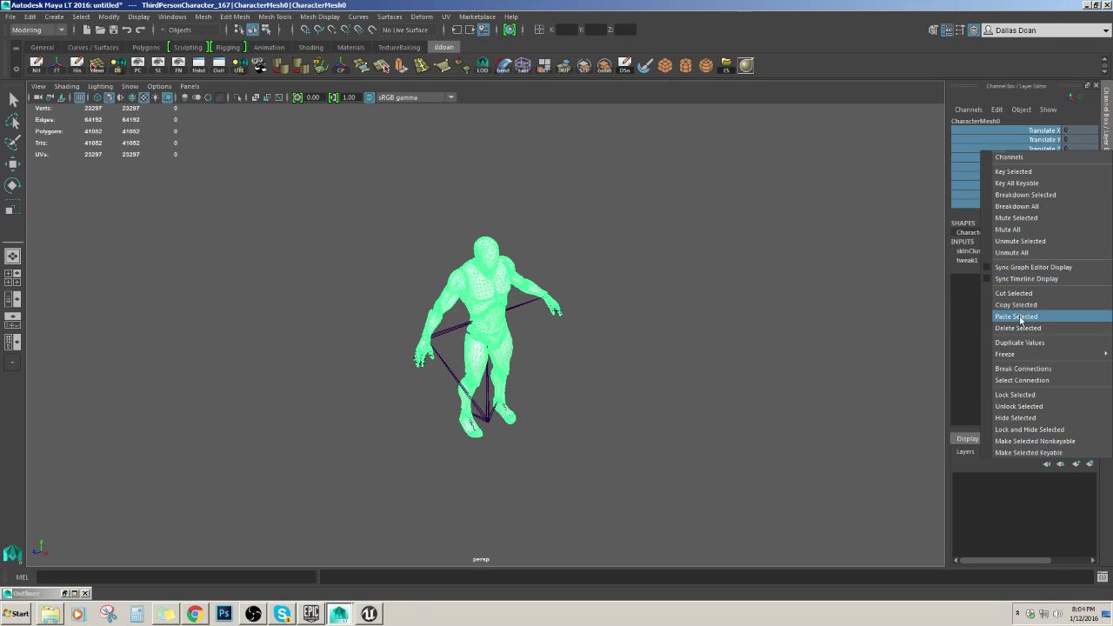
click(1024, 406)
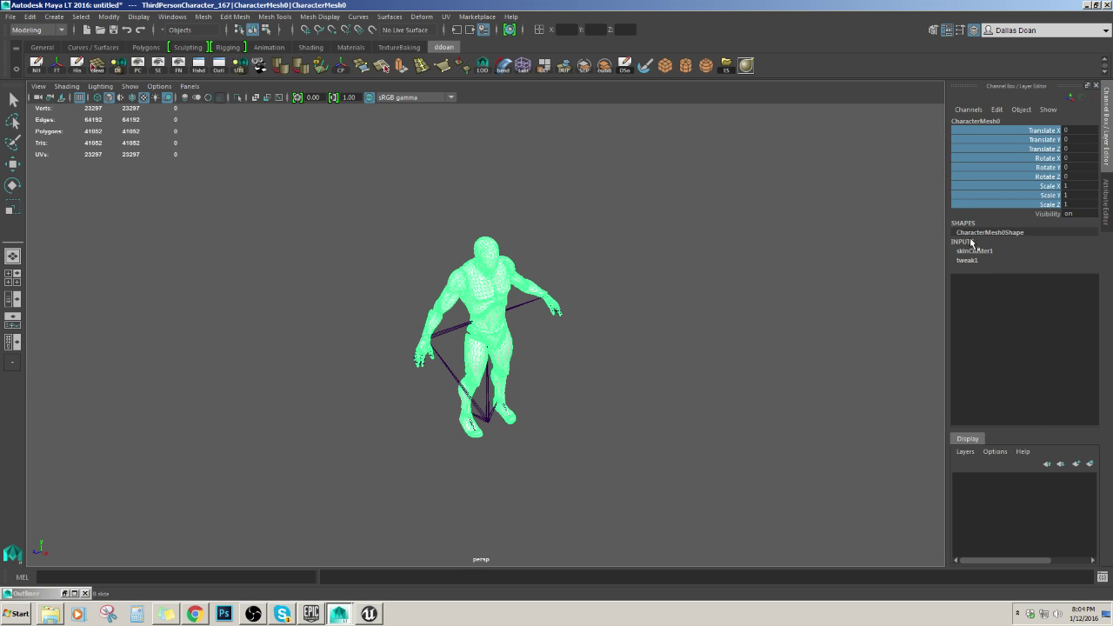
Move CharacterMesh0 off its skeleton to translation 390.001, -750.003, -129.285
click(760, 261)
click(493, 256)
key(w)
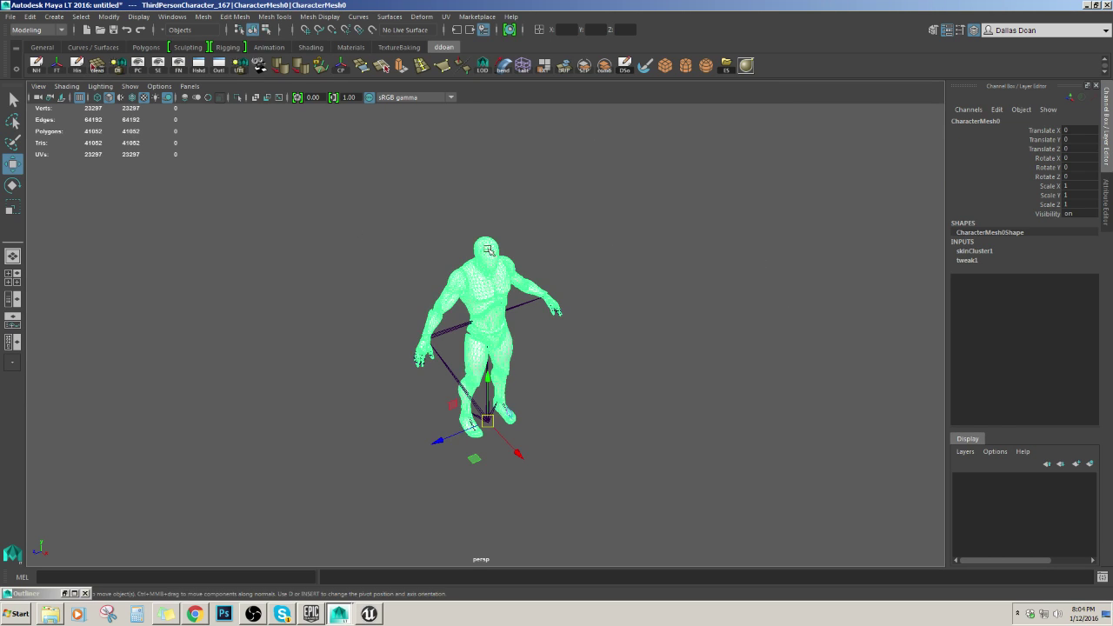
key(ctrl+z)
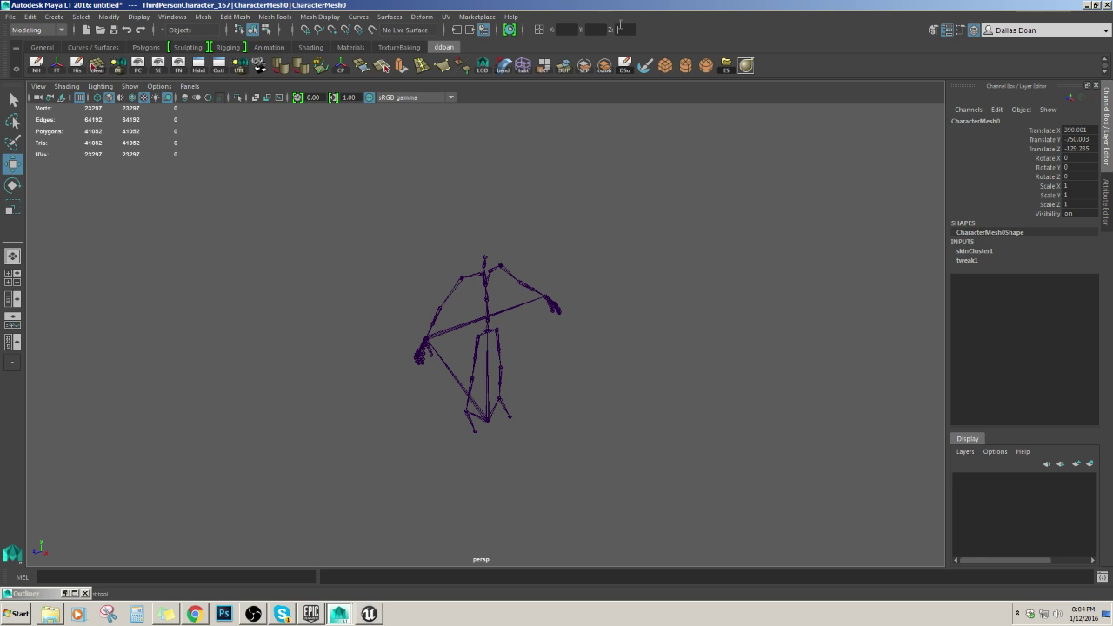
scroll(618, 267, down, 5)
key(f)
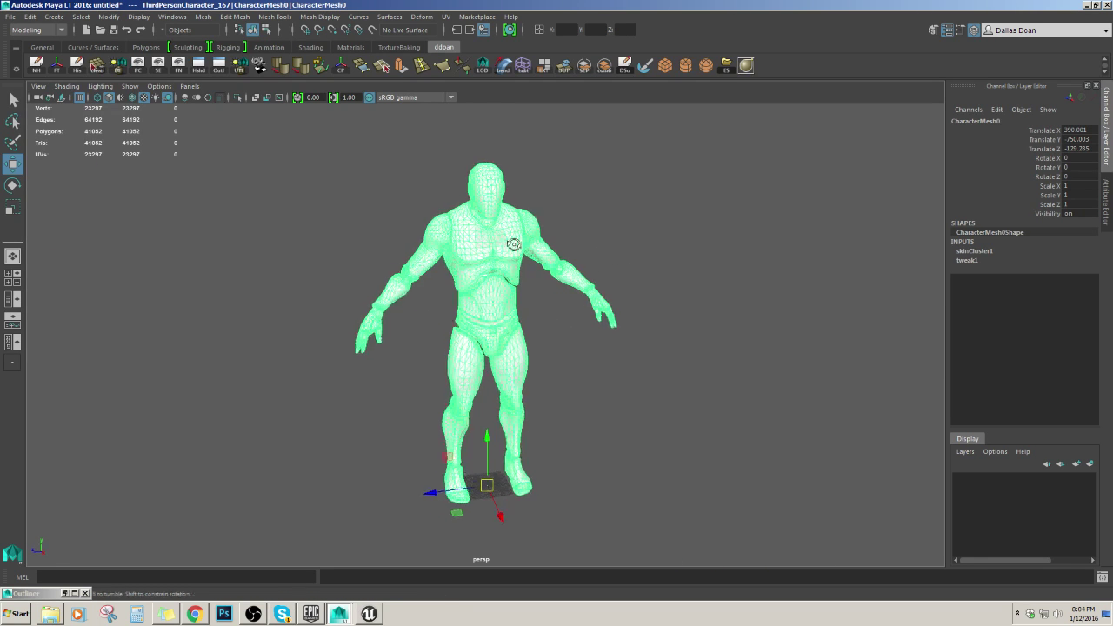
alt+drag(510, 241, 462, 241)
scroll(461, 241, down, 3)
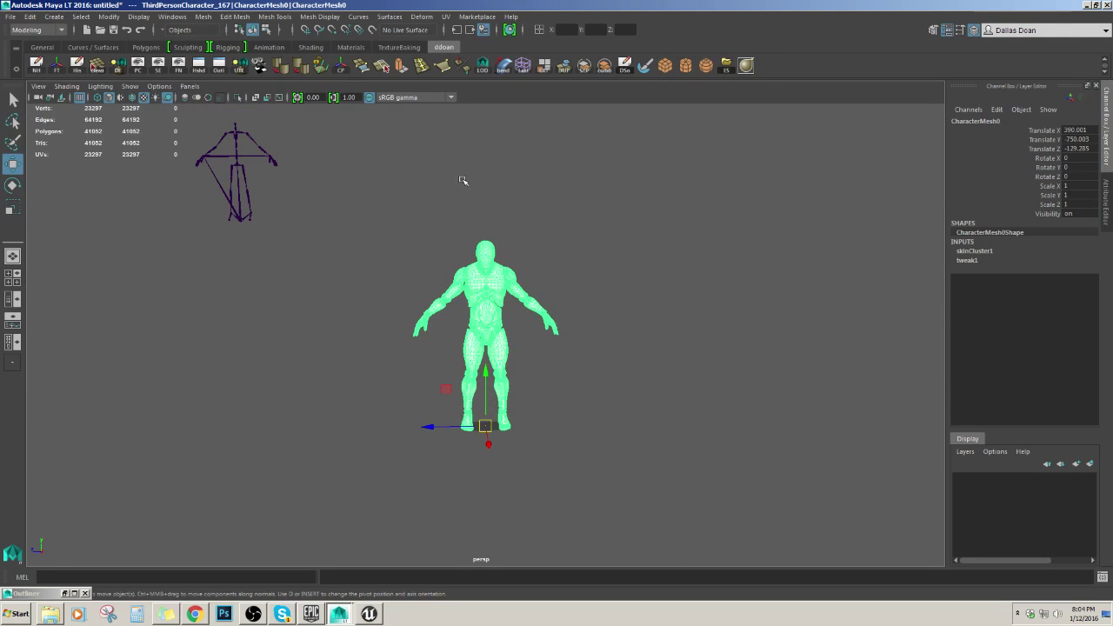
Expand the ThirdPersonCharacter_167 hierarchy in the Outliner and delete the root joint skeleton
click(218, 66)
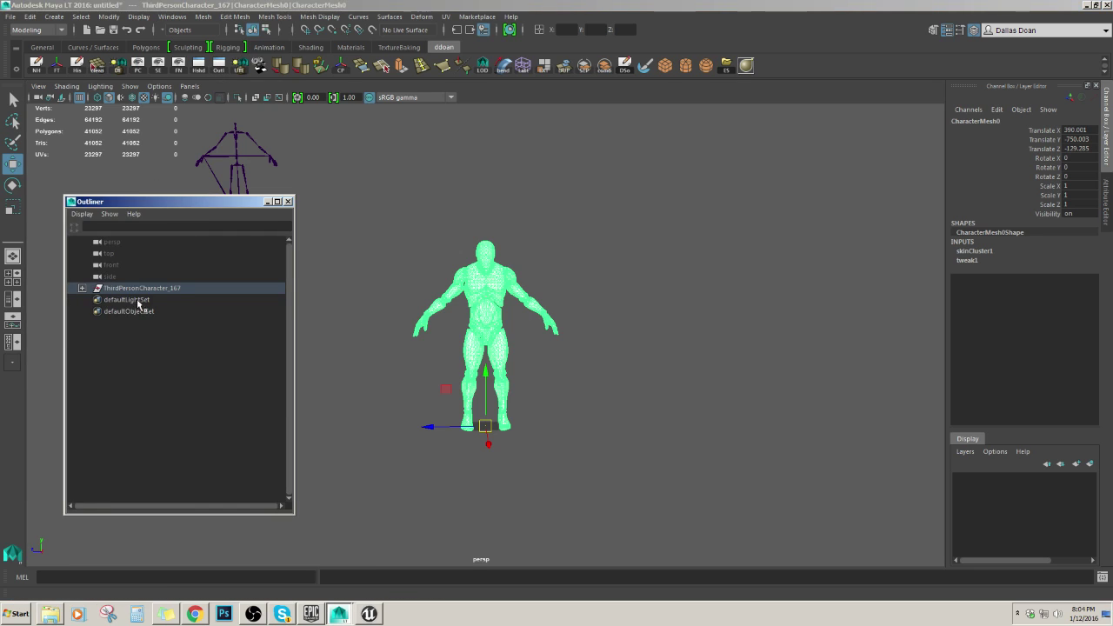
click(82, 288)
click(121, 300)
click(94, 299)
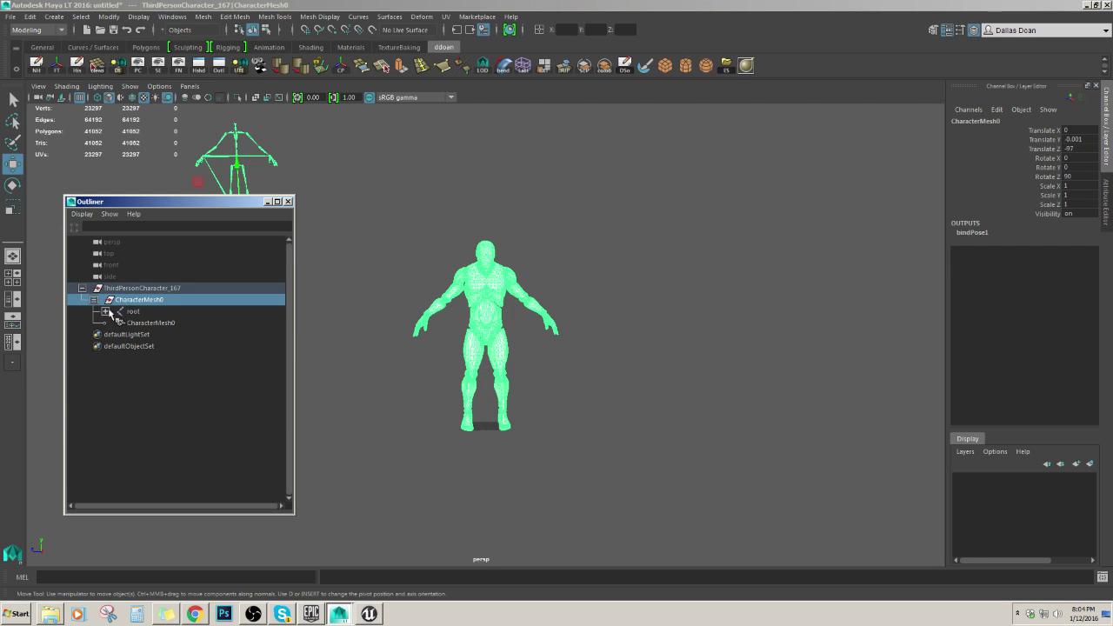
click(135, 311)
key(Delete)
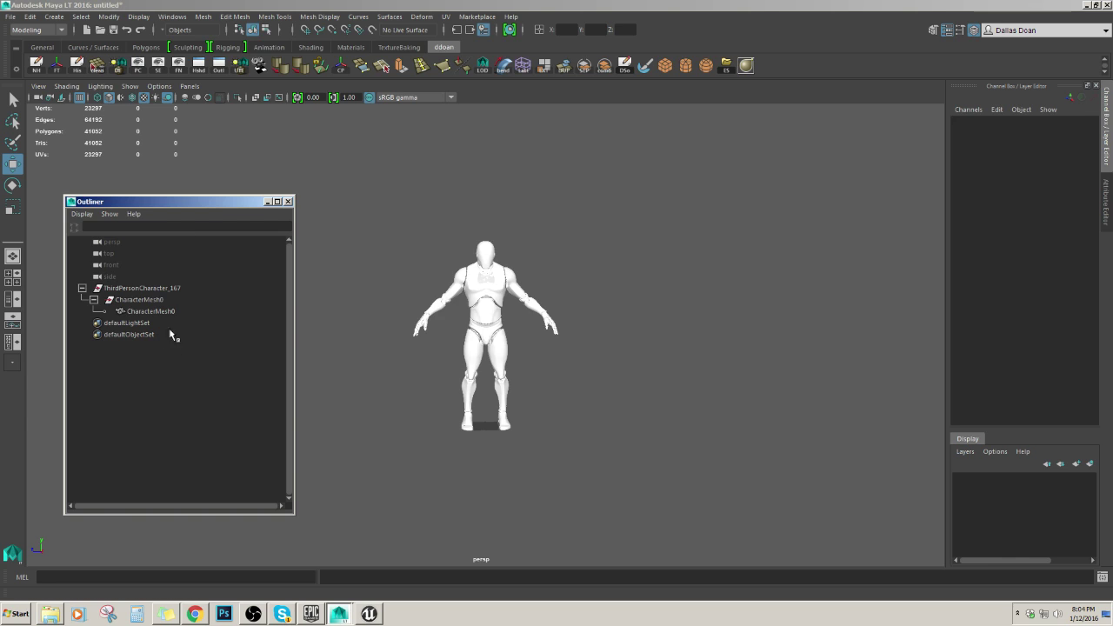
Unparent CharacterMesh0 to top level and delete the empty ThirdPersonCharacter_167 group
click(157, 313)
middle_drag(159, 320, 175, 284)
click(155, 299)
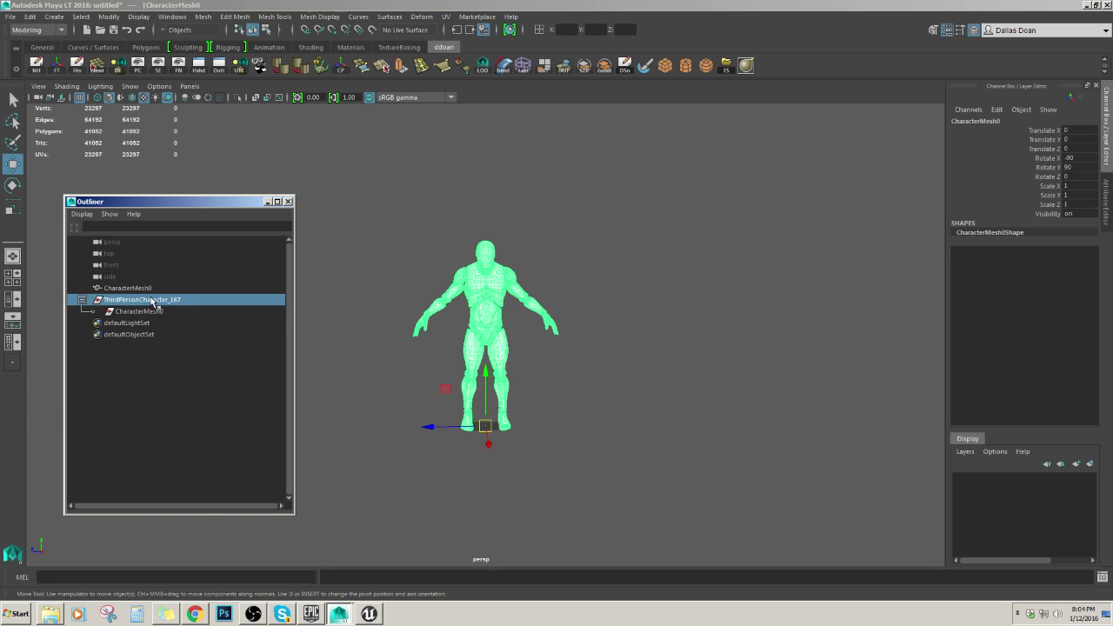
key(Delete)
click(154, 288)
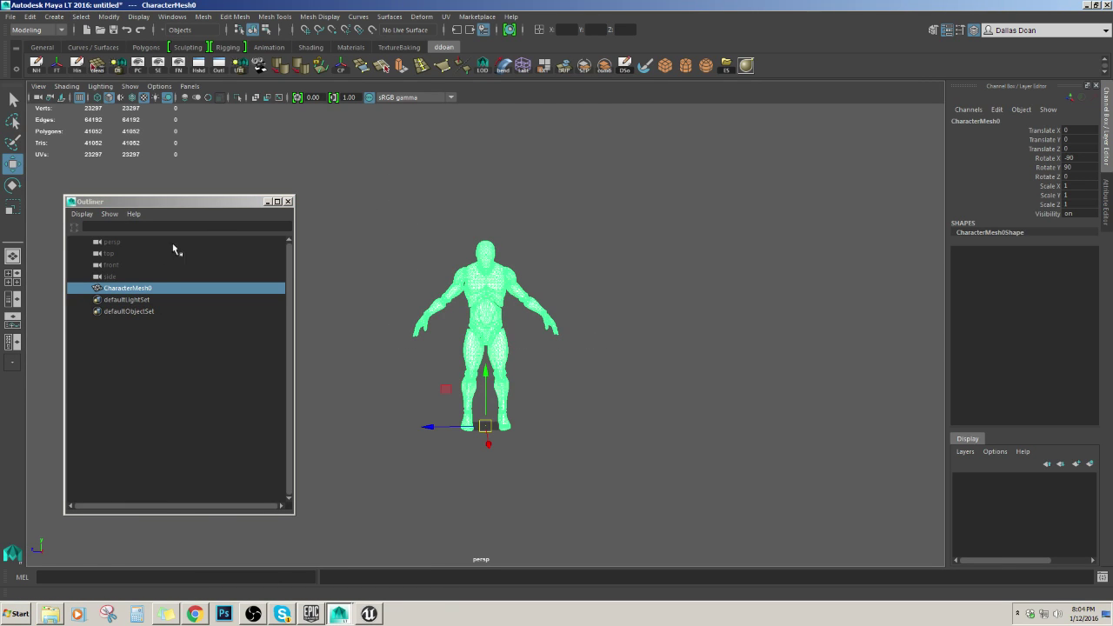
Freeze CharacterMesh0's translate, rotate and scale values
click(10, 17)
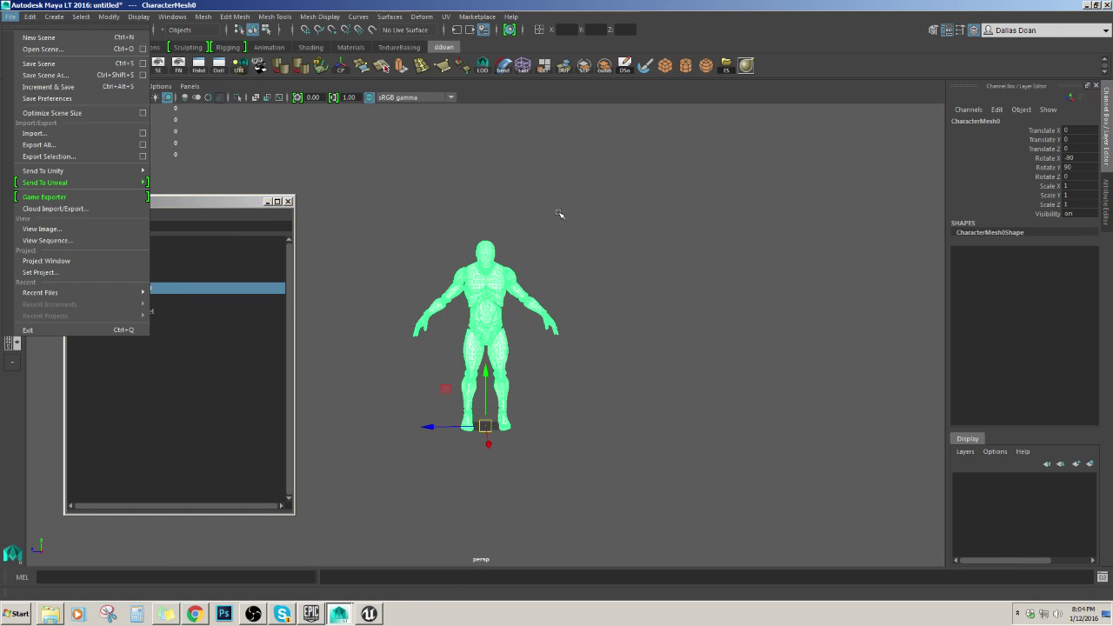
click(554, 361)
key(ctrl+z)
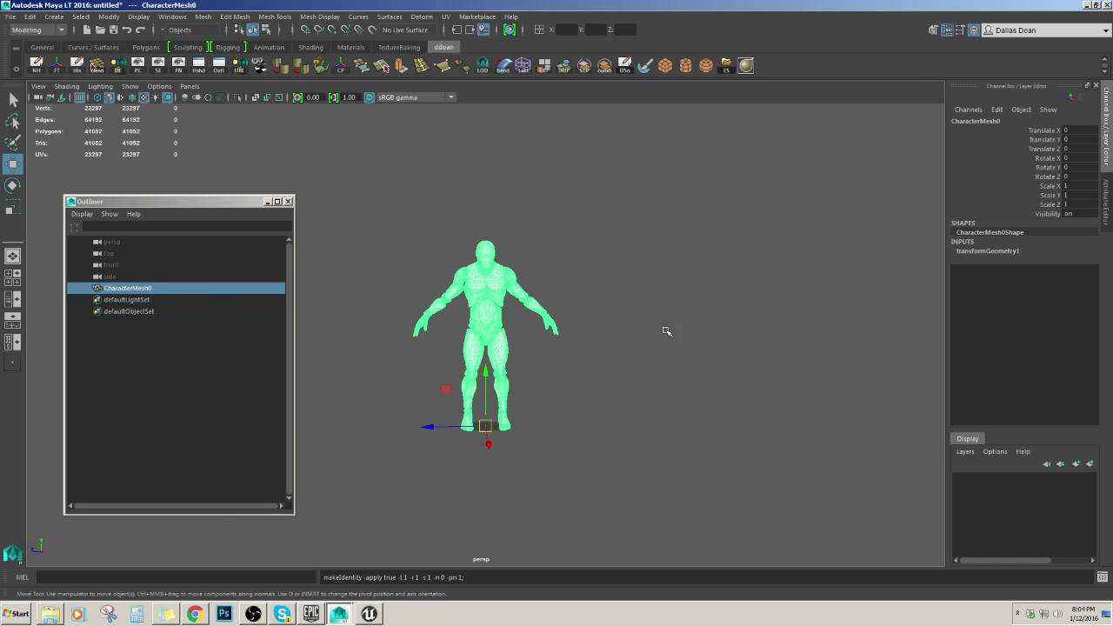
alt+drag(664, 328, 600, 316)
Export the selected mesh as characterScale.fbx into Unreal Projects\characterScale\Content\Geometry\Meshes
click(10, 16)
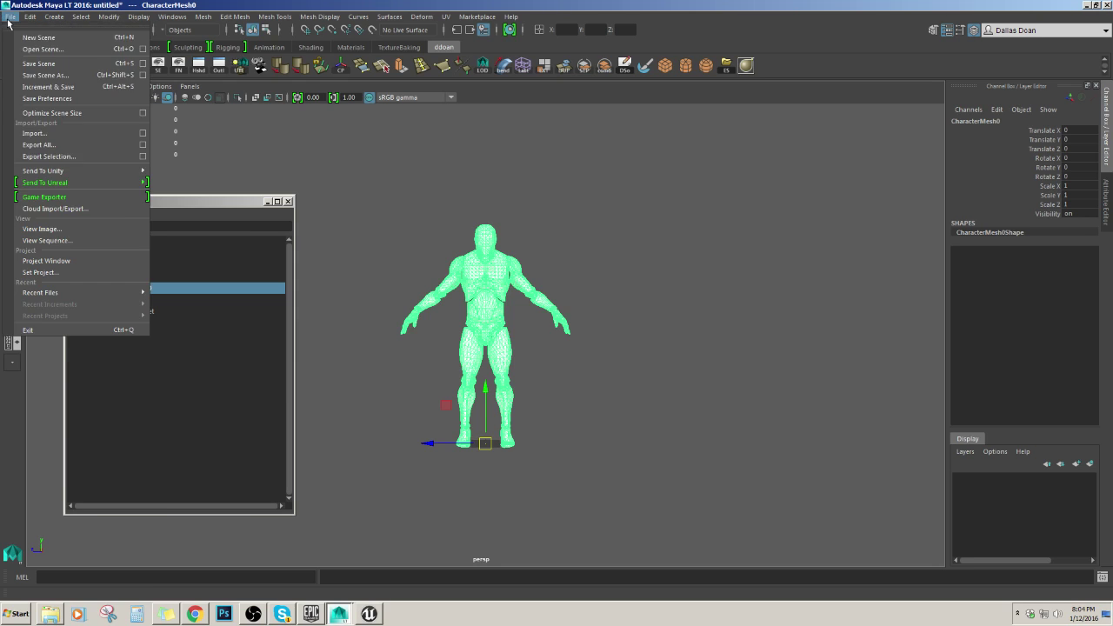
click(49, 157)
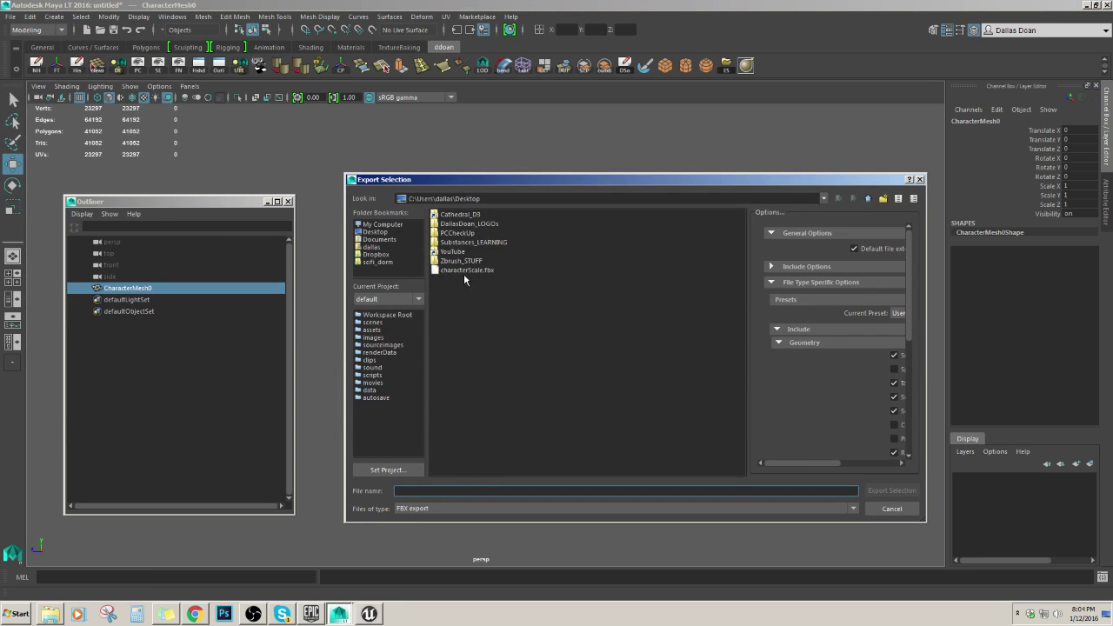
click(467, 269)
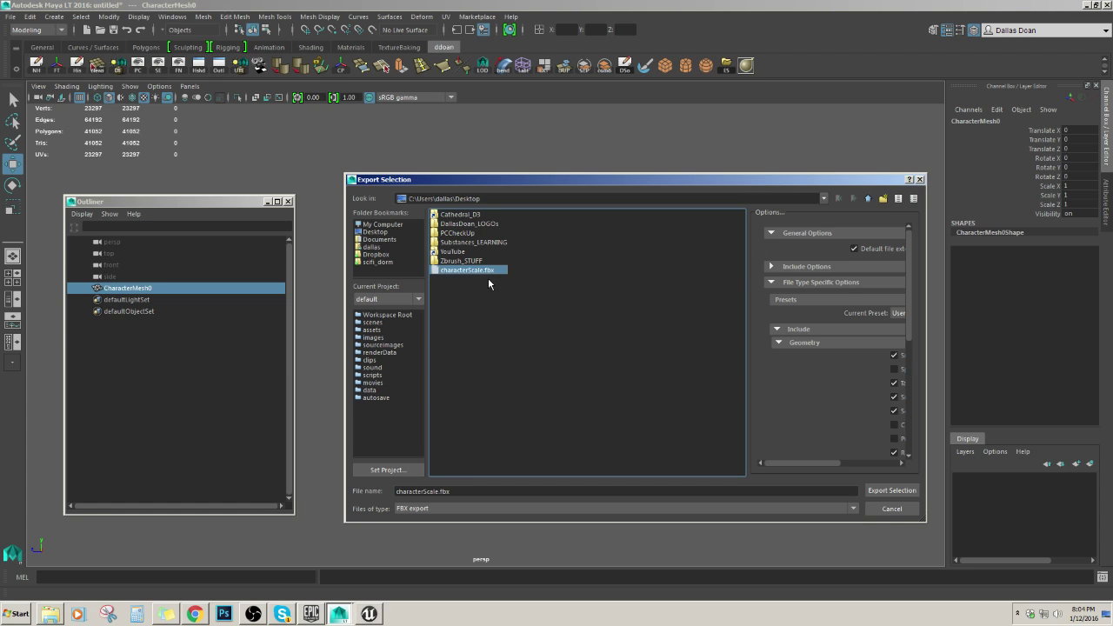
click(380, 239)
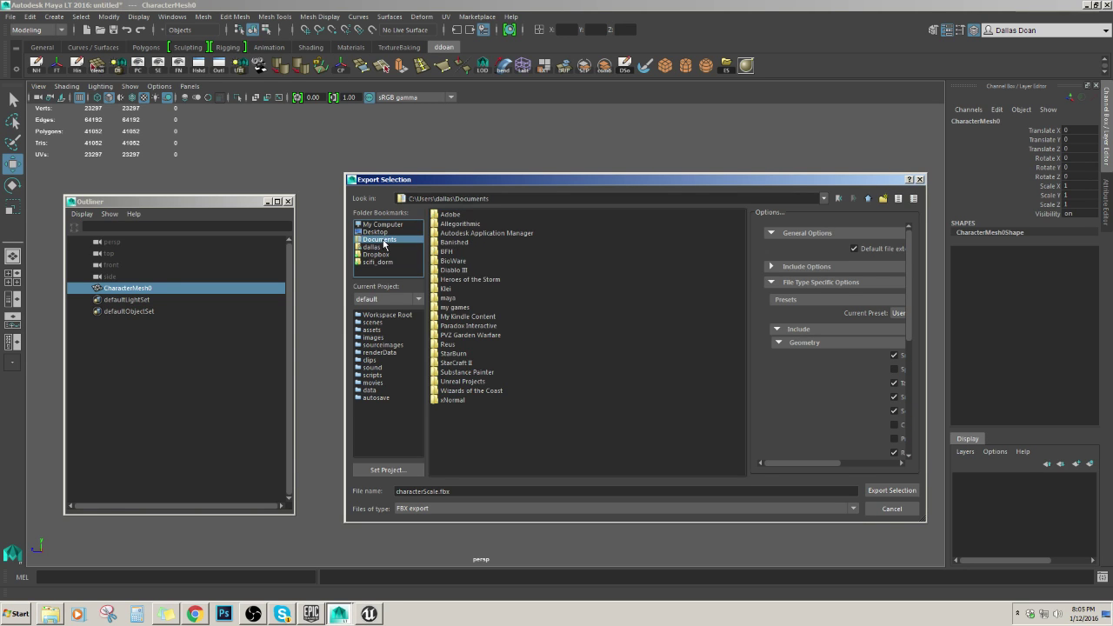
double_click(462, 381)
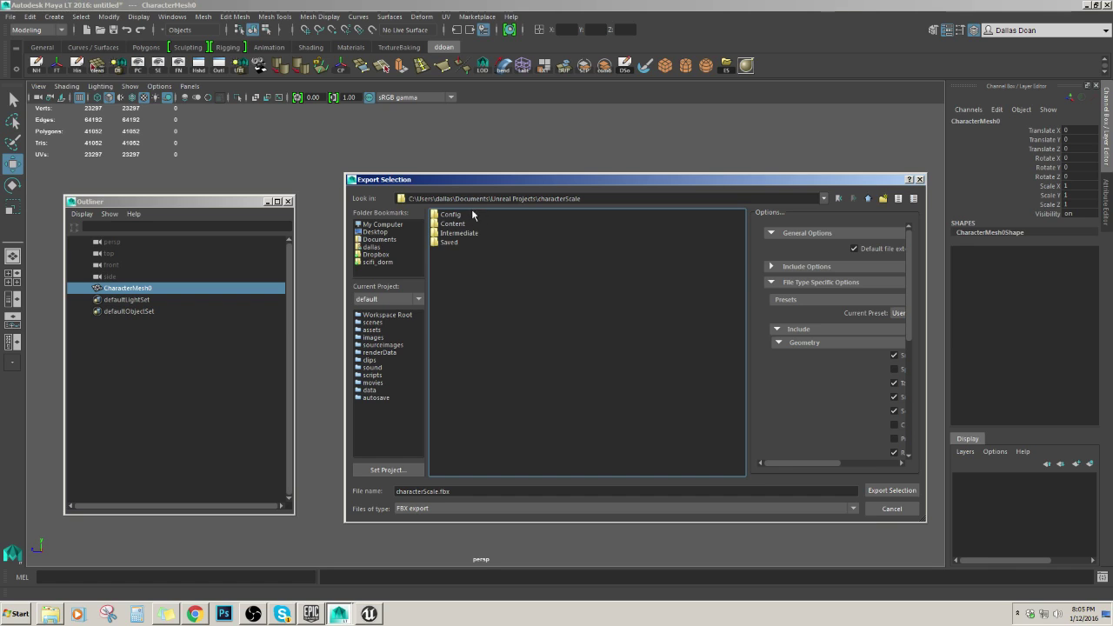
double_click(457, 225)
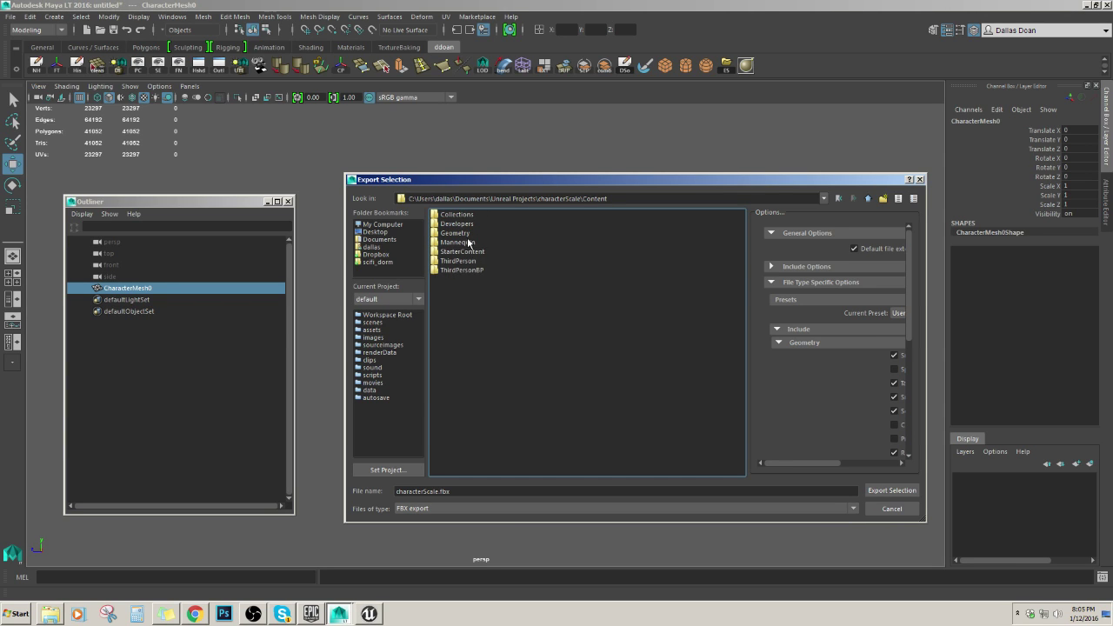
double_click(462, 233)
double_click(452, 214)
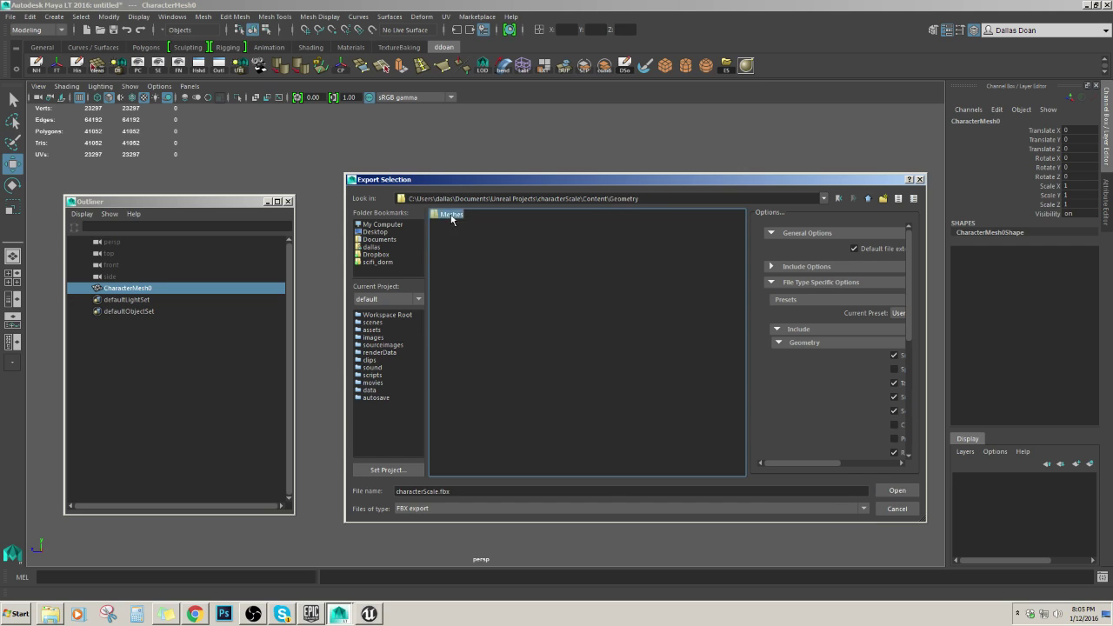
click(880, 492)
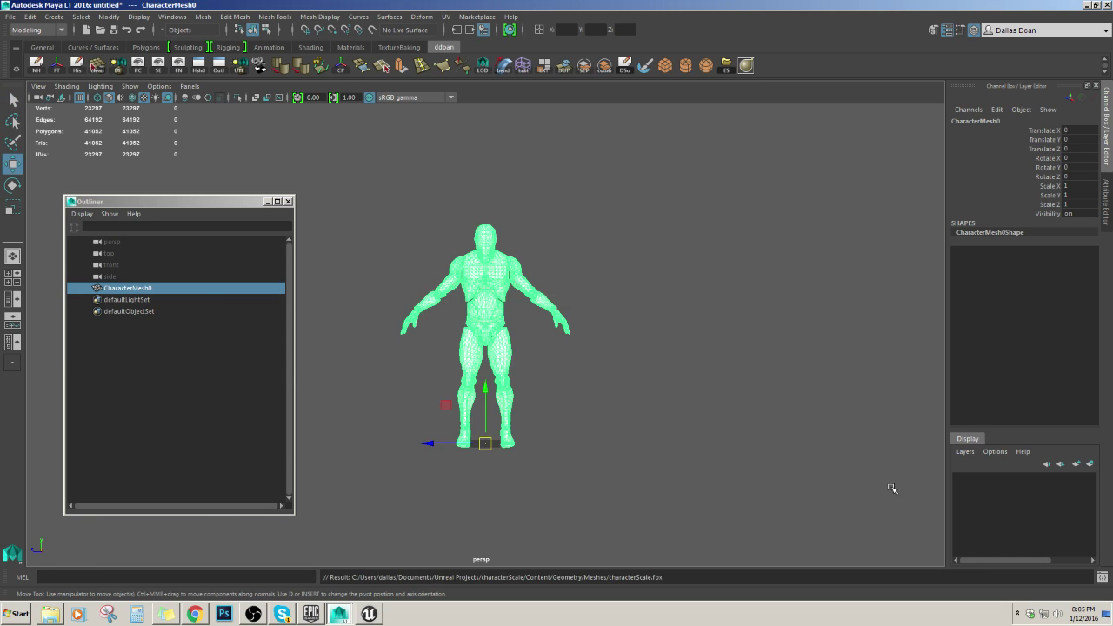
click(683, 449)
Back in the Unreal Editor, import the exported characterScale FBX mesh
click(369, 613)
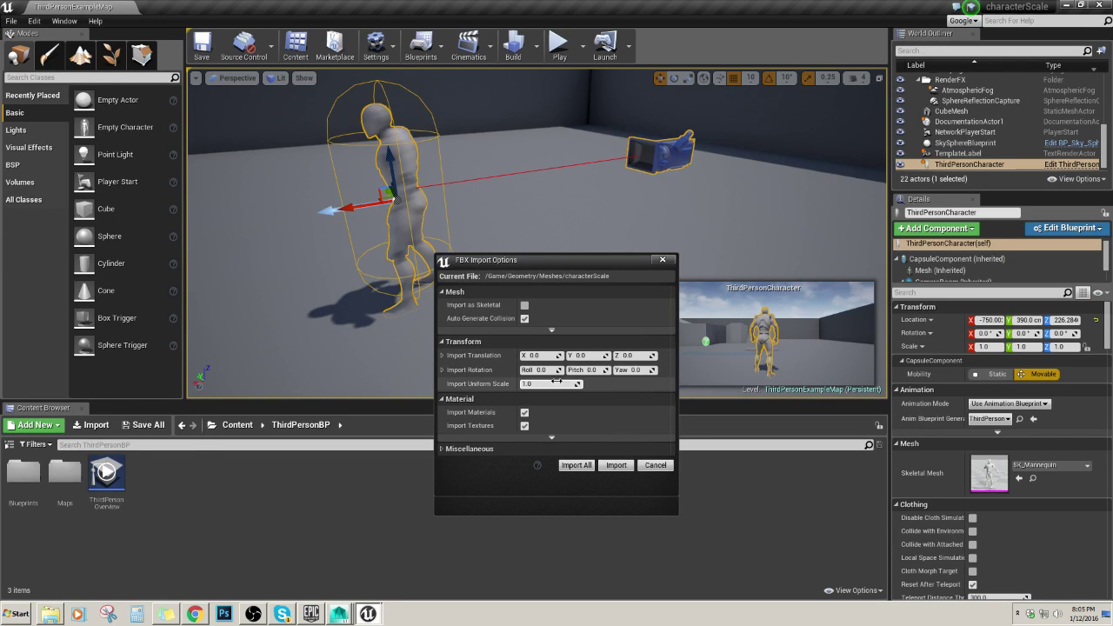
click(617, 466)
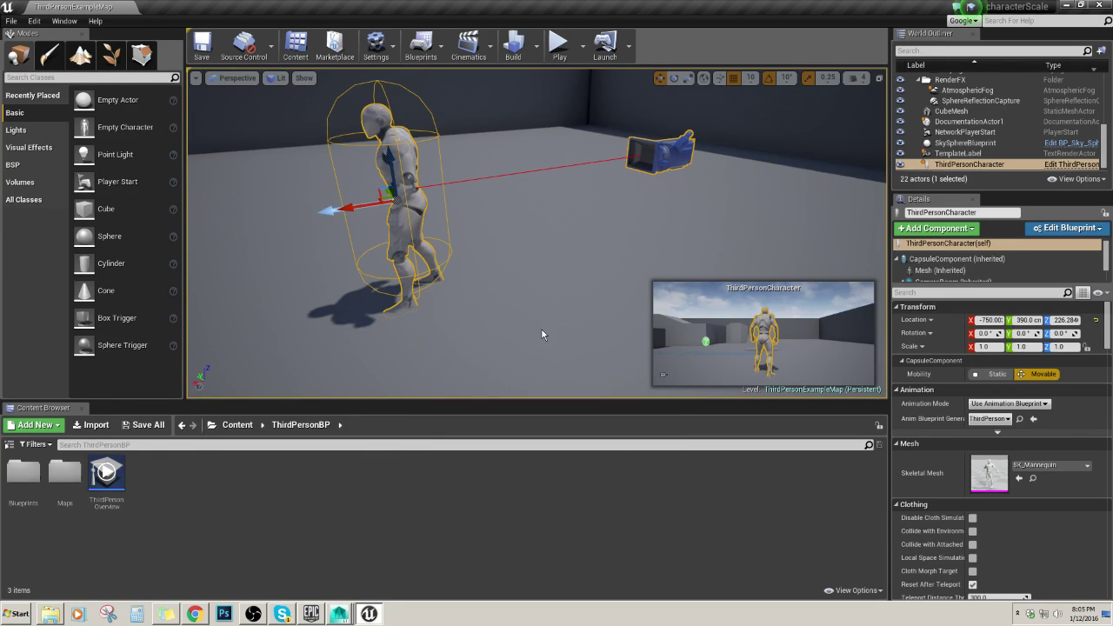
Browse the Content Browser to the Content > Geometry > Meshes folder
click(71, 474)
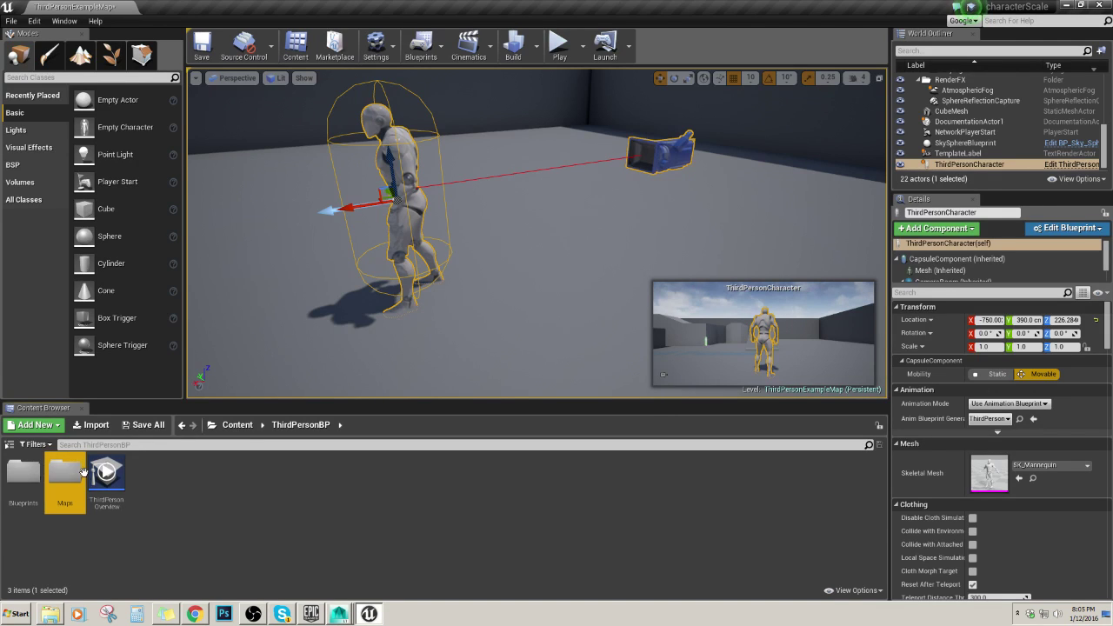
click(37, 471)
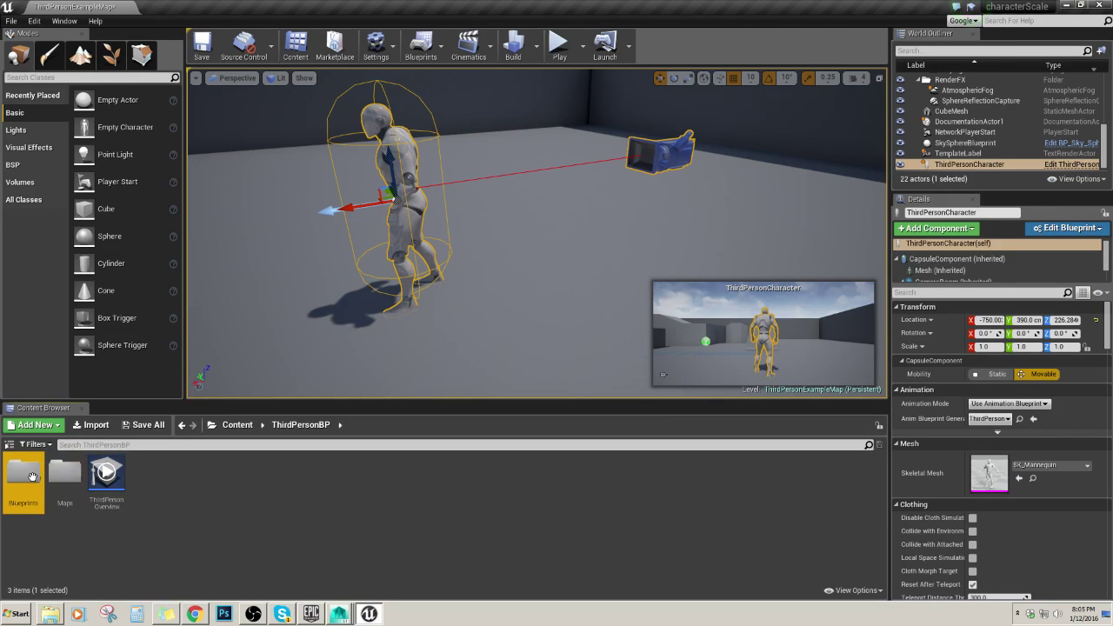
click(237, 425)
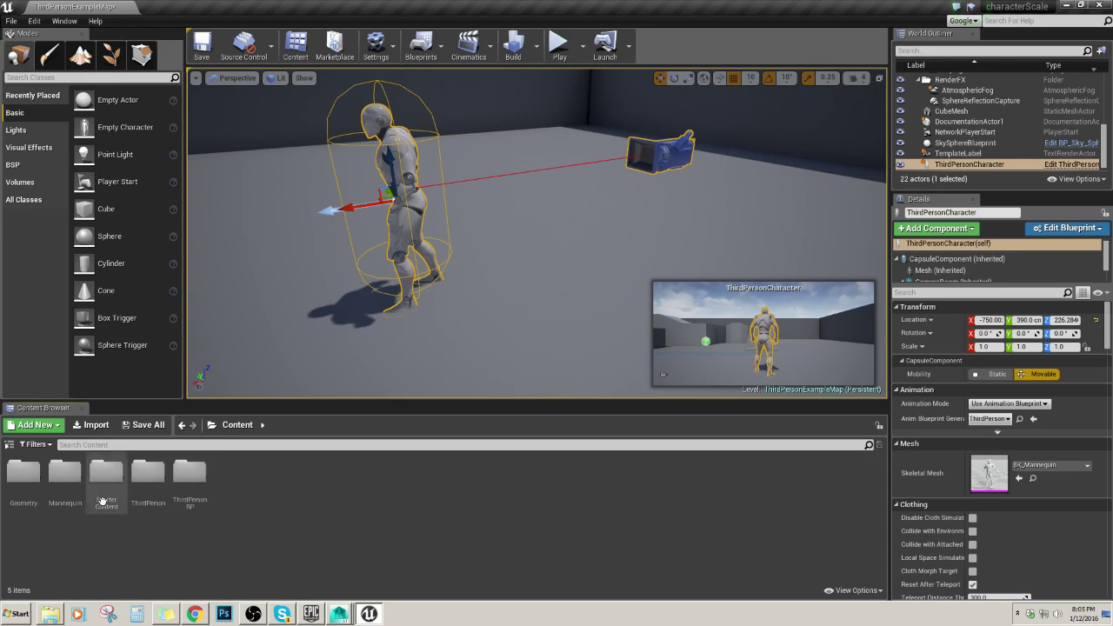
click(37, 484)
double_click(37, 485)
double_click(26, 476)
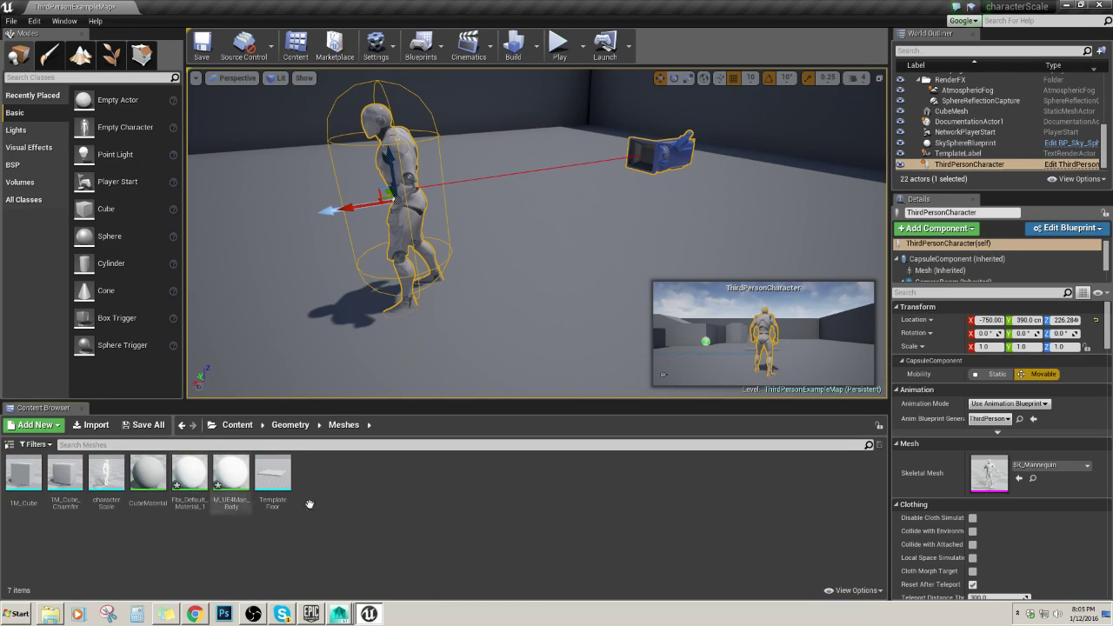
Drag characterScale into the level beside the ThirdPersonCharacter and frame it at ground level
drag(106, 479, 358, 349)
key(f)
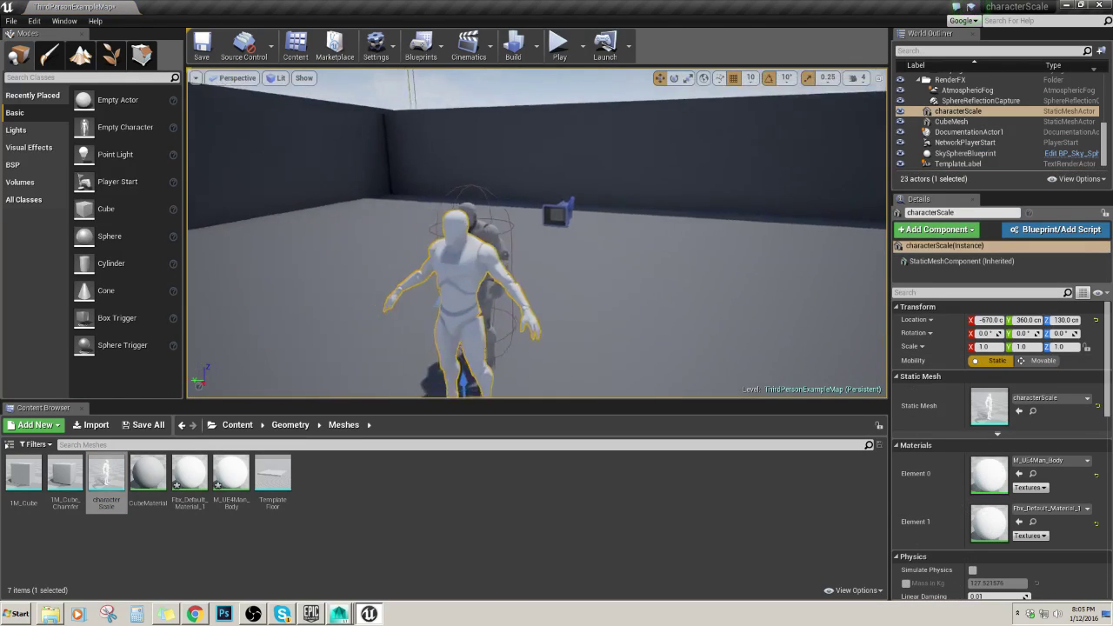
right_drag(538, 233, 878, 223)
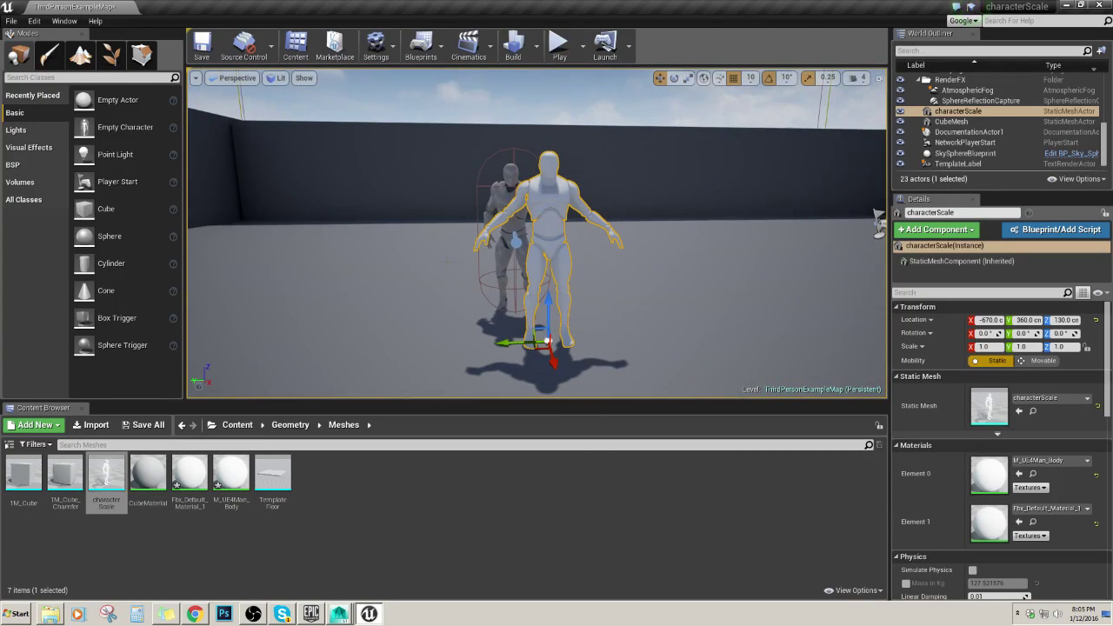